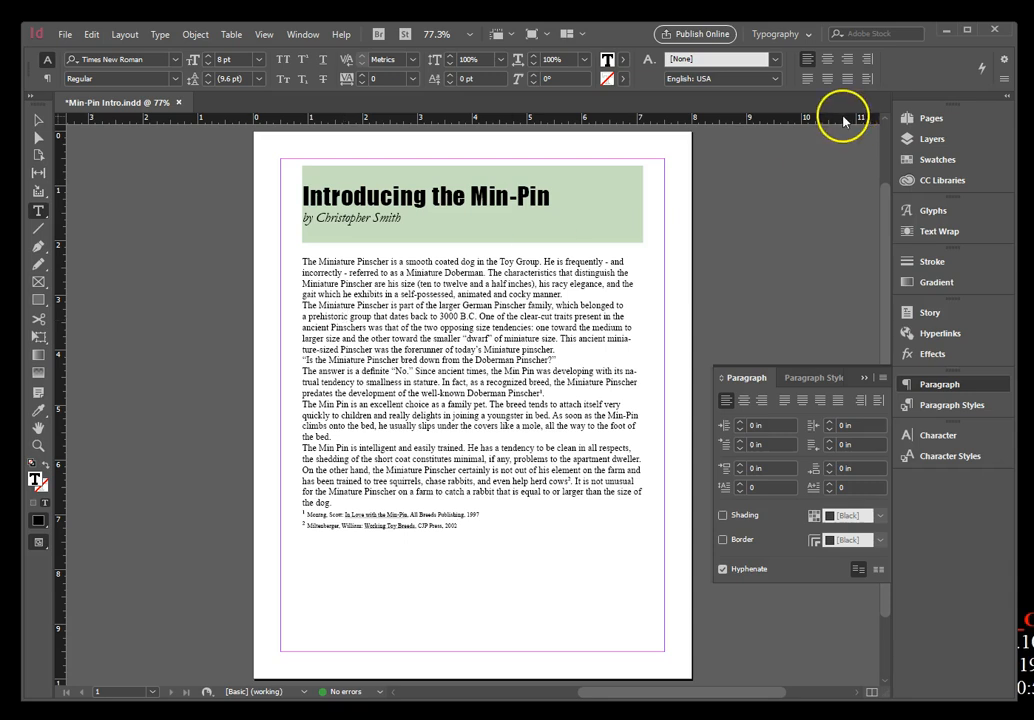
Fit the whole page in the window.
left_click(265, 35)
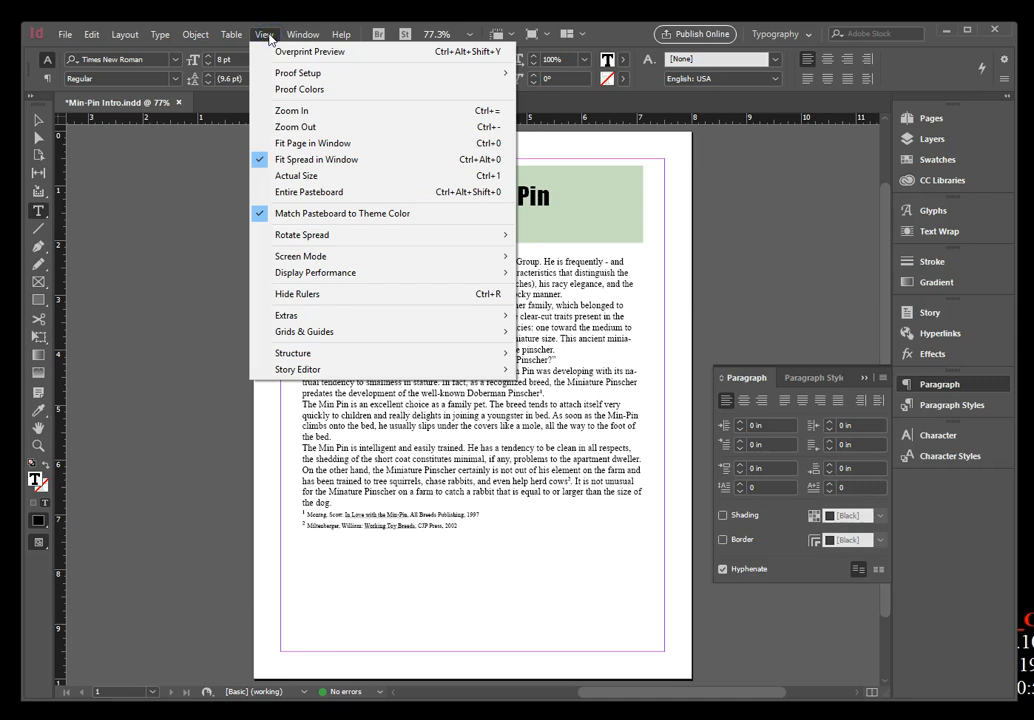
left_click(305, 143)
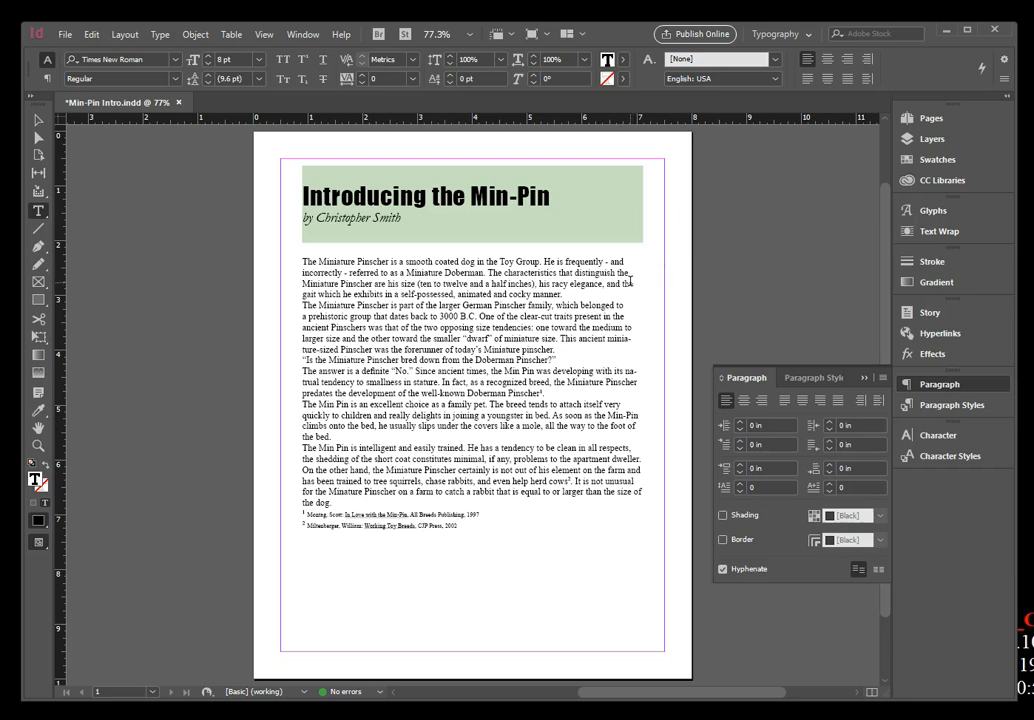
triple_click(318, 266)
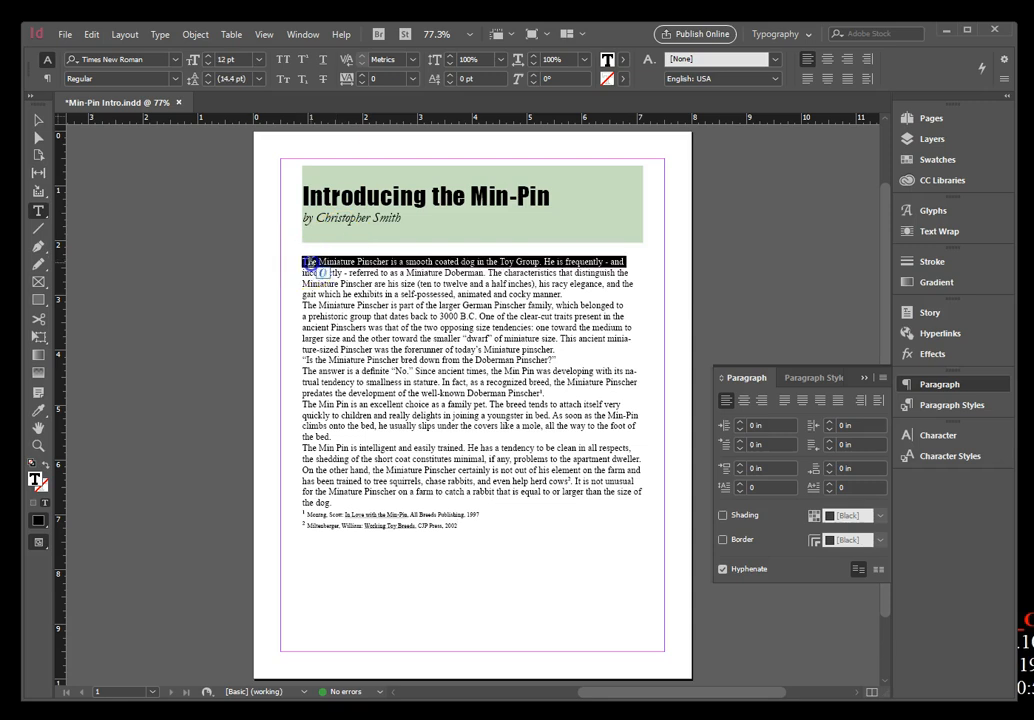
left_click(318, 266)
left_click(455, 526)
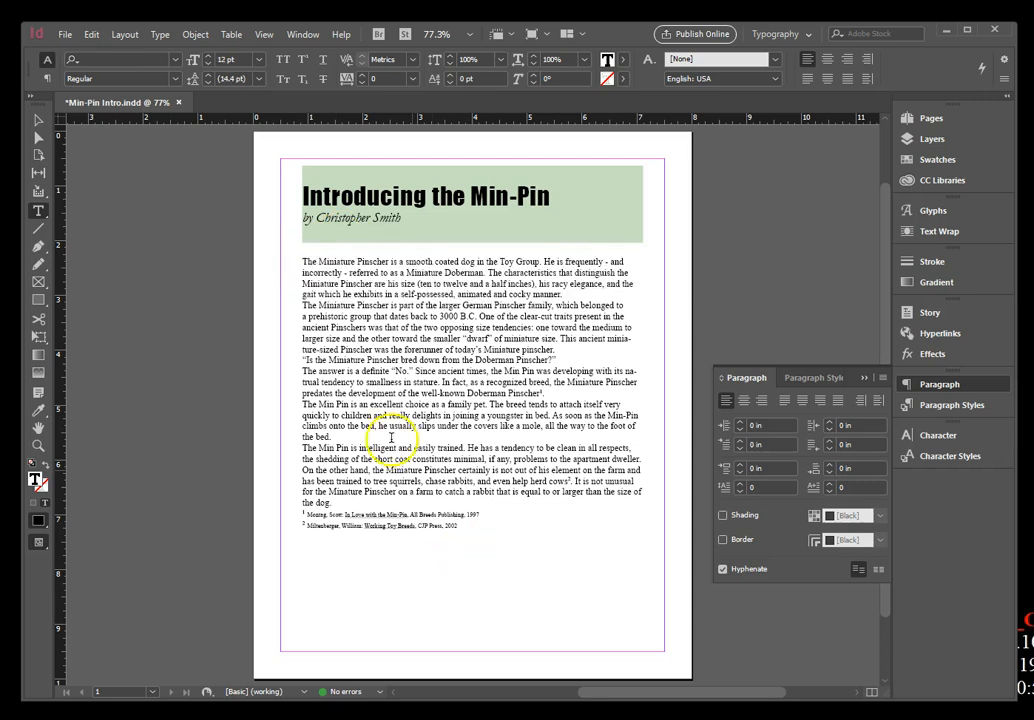
double_click(310, 261)
left_click(310, 261)
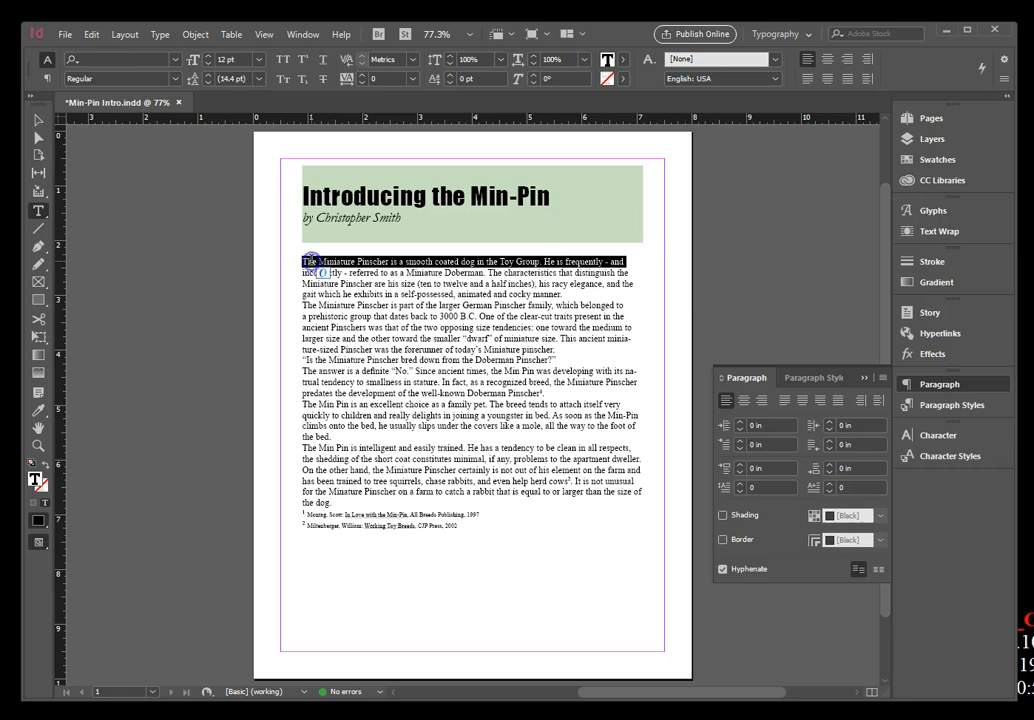
left_click(422, 561)
Select all of the body text below the heading and set its leading to 16 pt.
triple_click(309, 262)
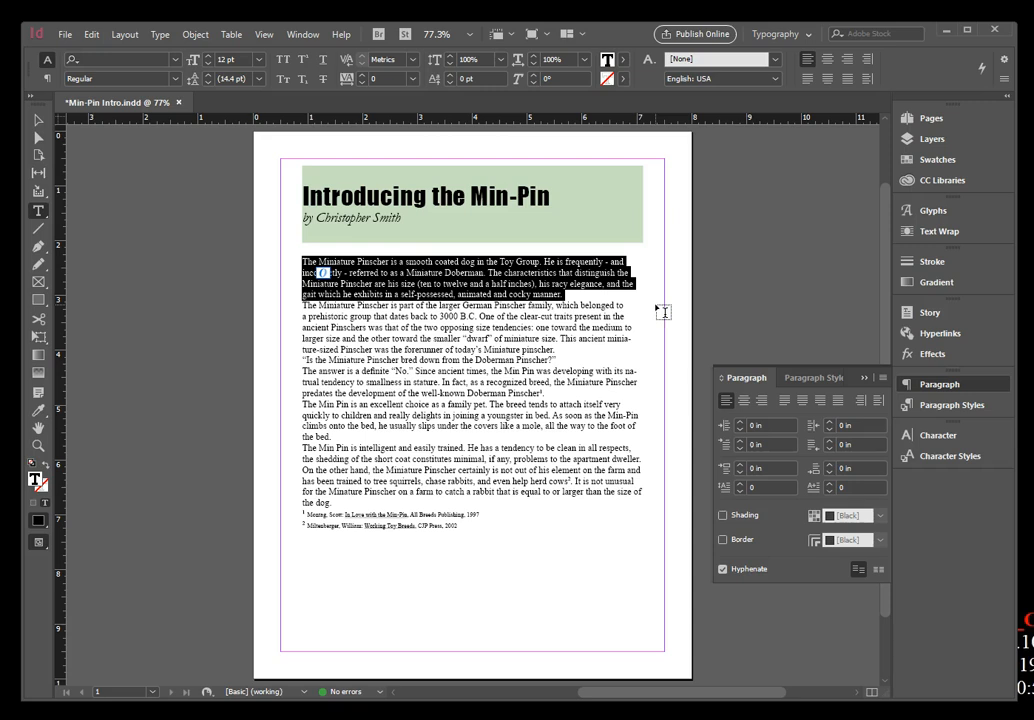
double_click(309, 262)
key("ctrl+a")
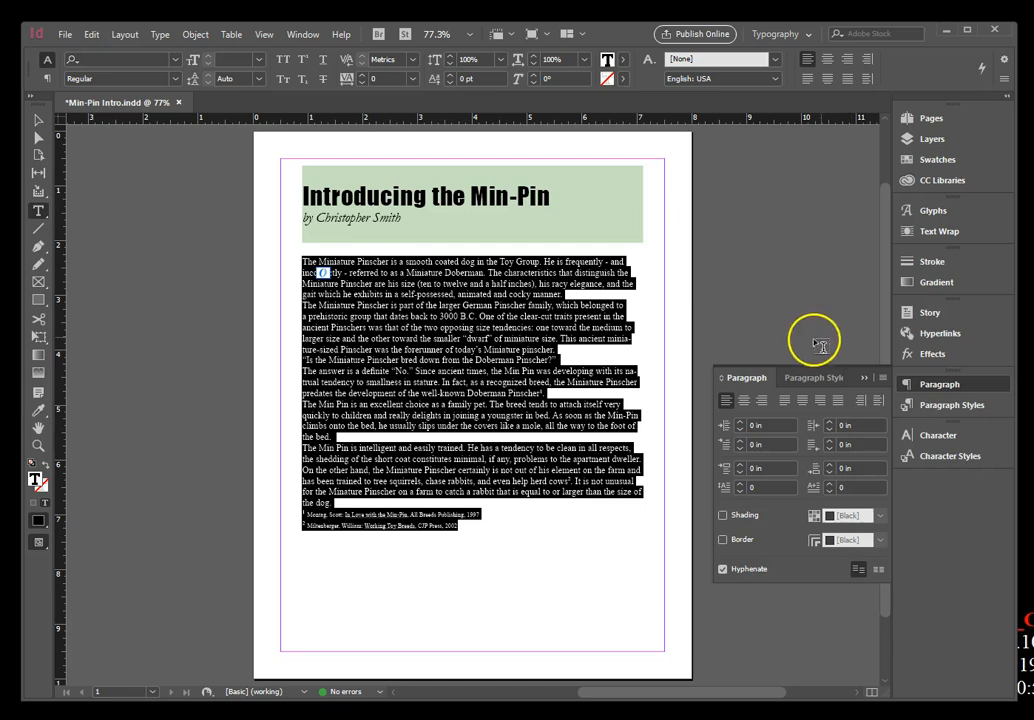
left_click(938, 435)
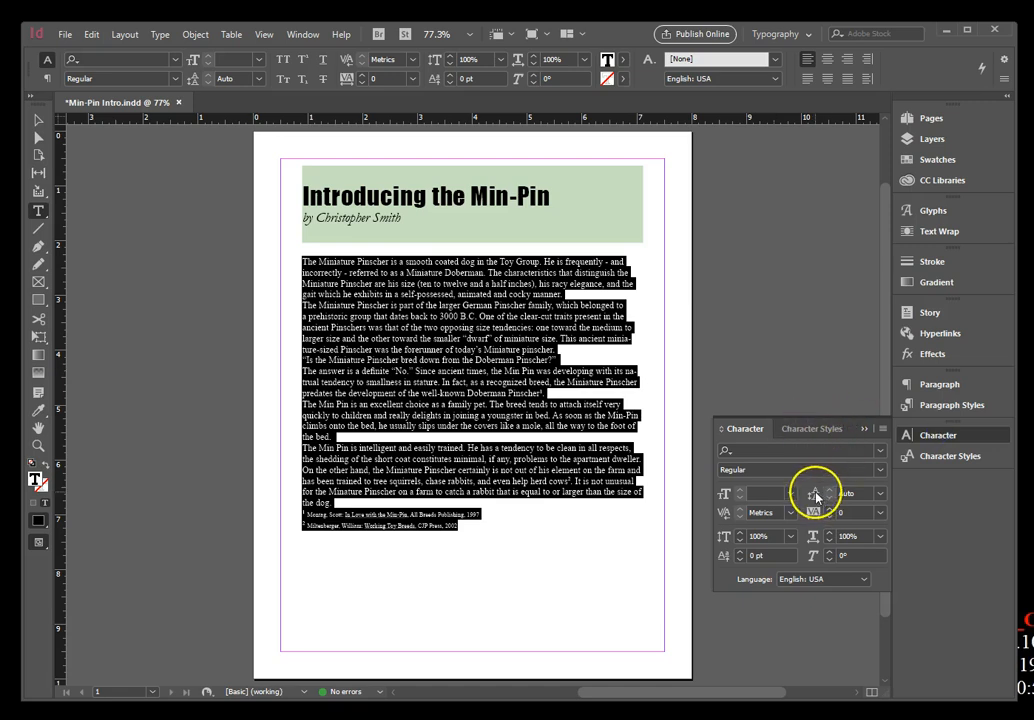
left_click(880, 494)
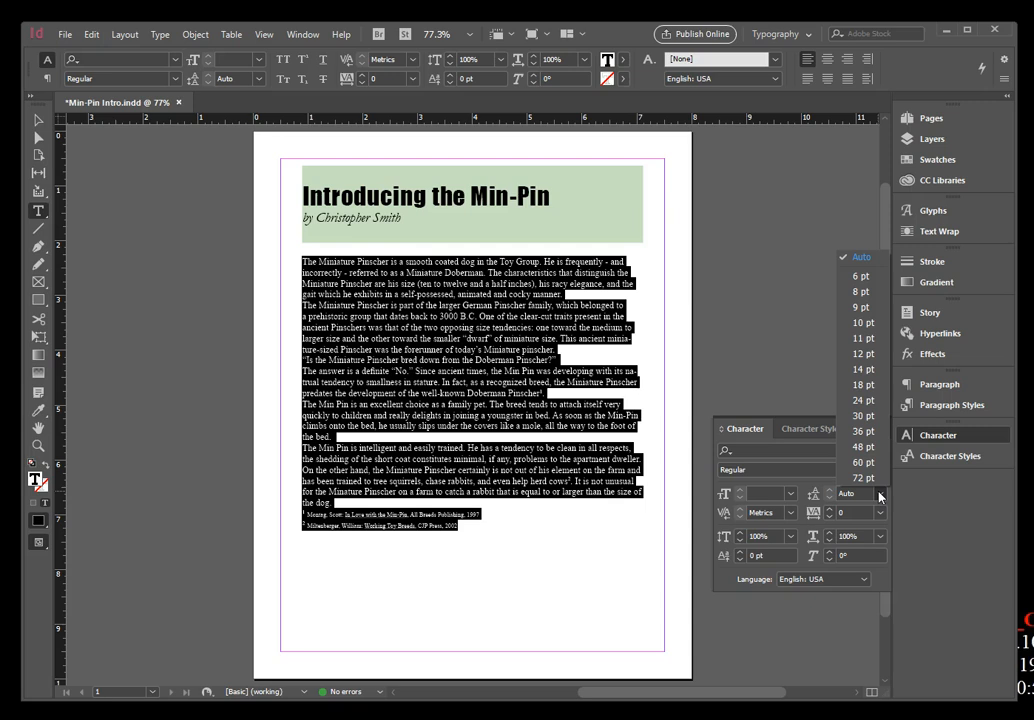
left_click(862, 416)
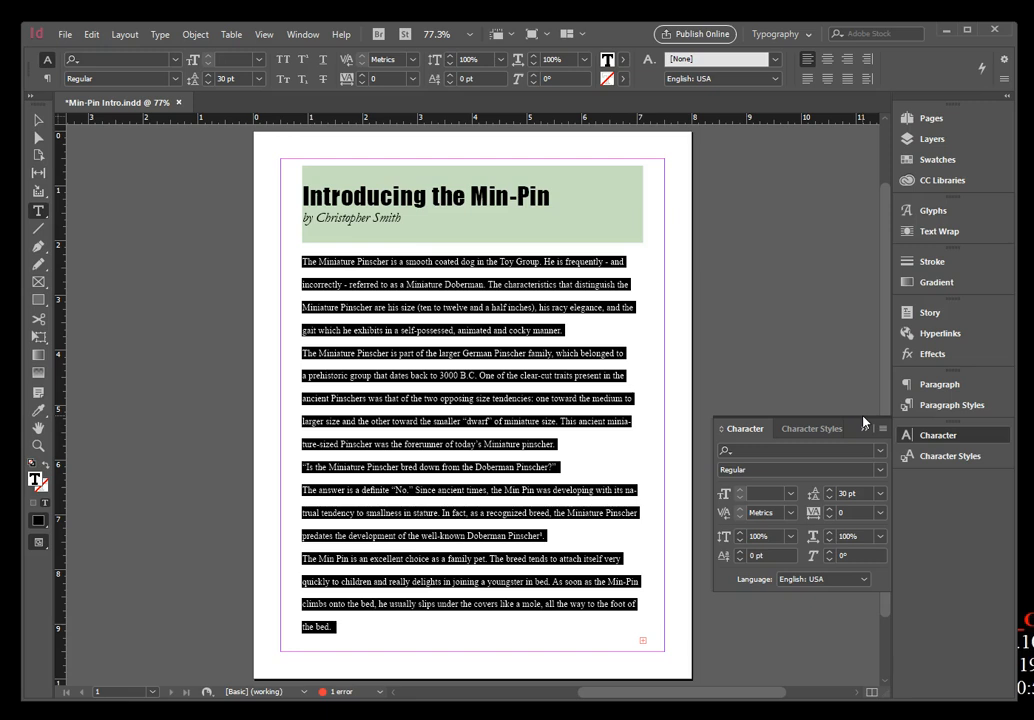
left_click(846, 491)
type("16")
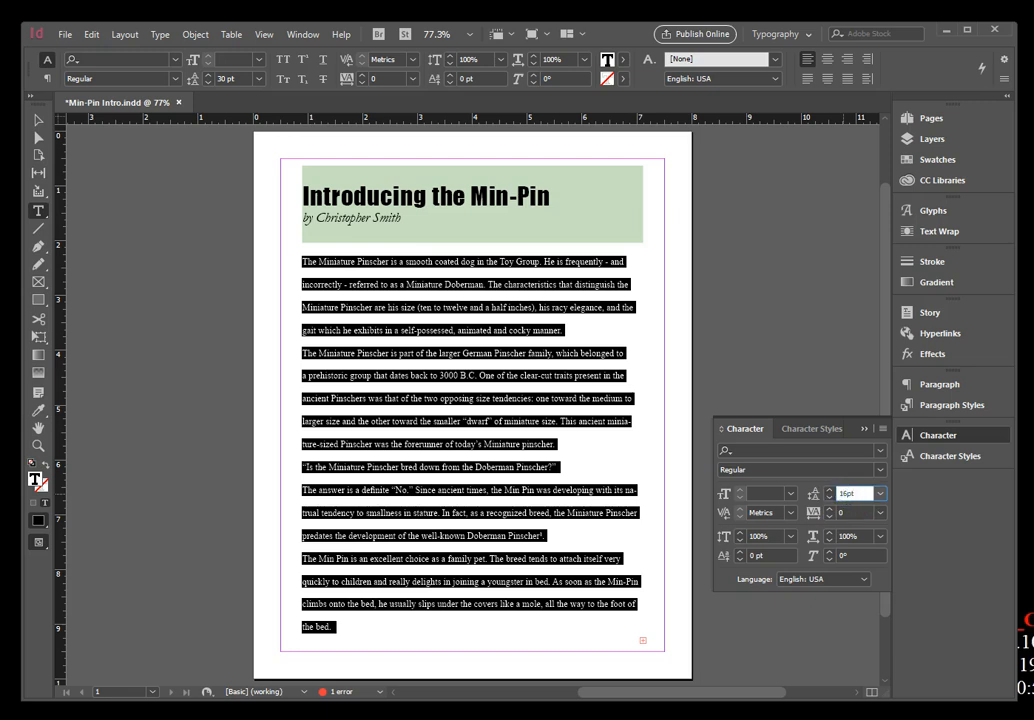
key("Return")
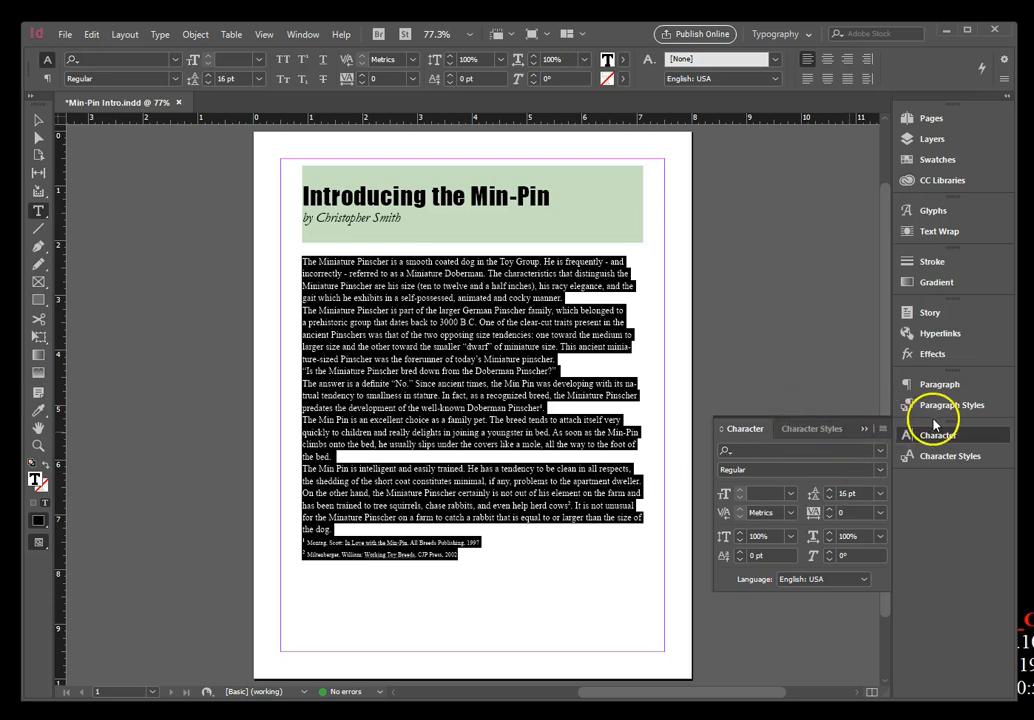
Justify the selected body text with the last line aligned left.
left_click(940, 388)
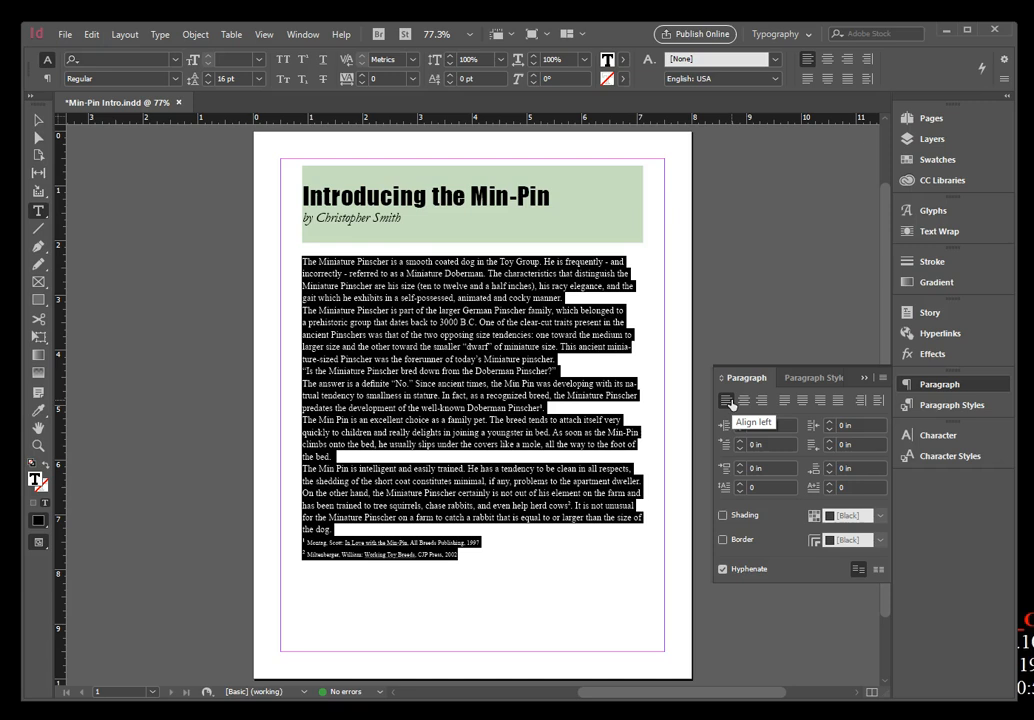
left_click(785, 401)
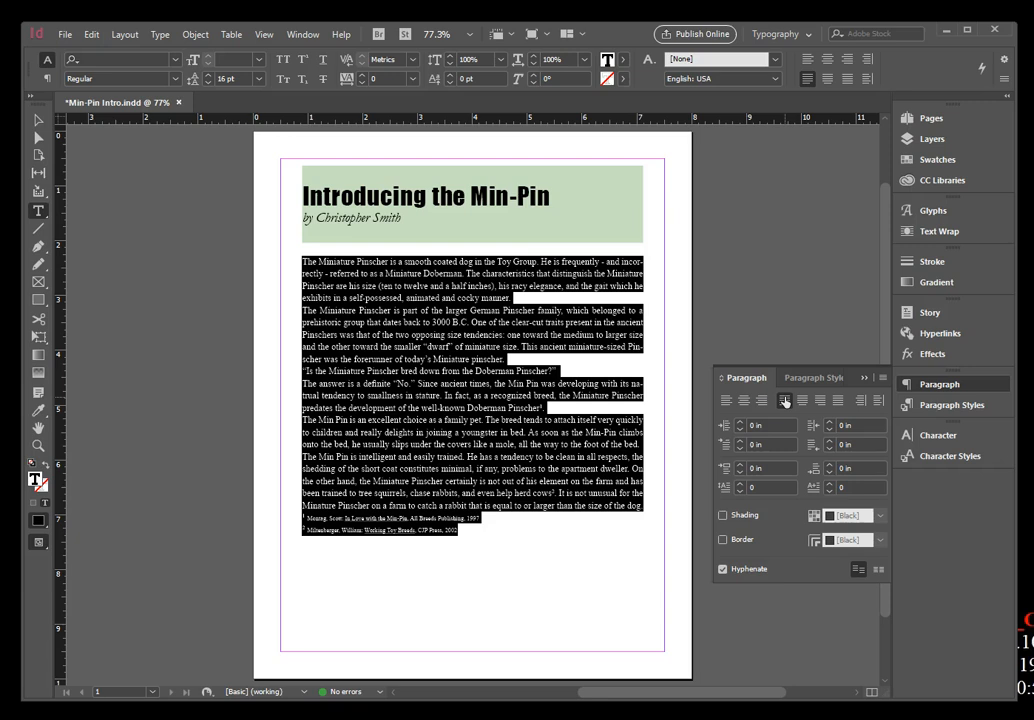
Center the heading "Introducing the Min-Pin" across its frame and deselect all text.
left_click(368, 197)
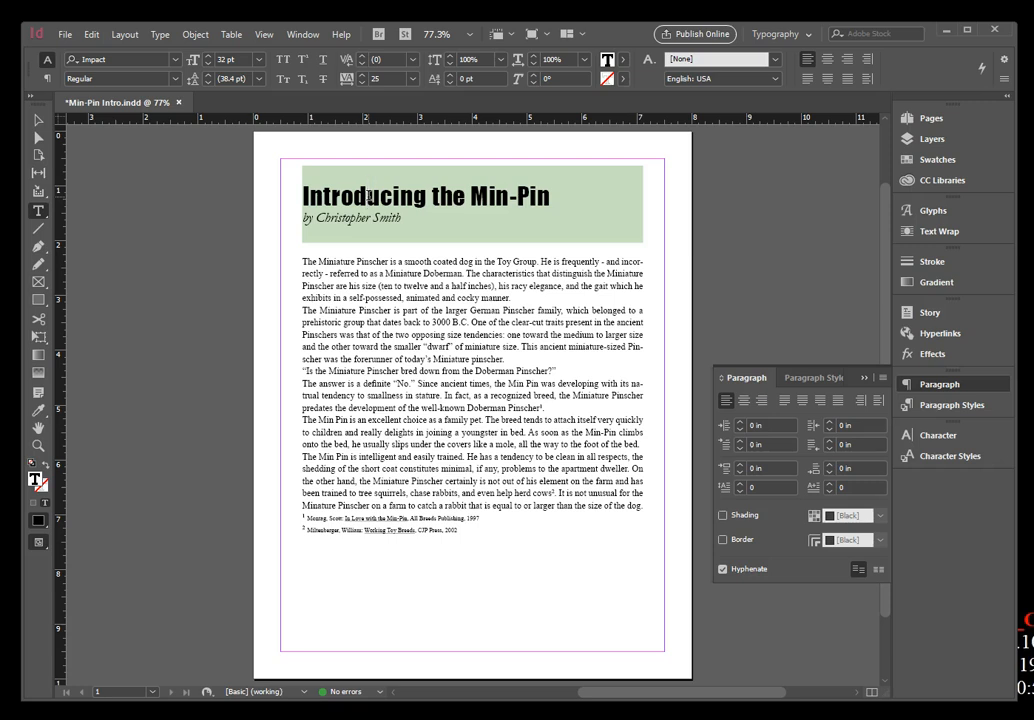
left_click(368, 197)
triple_click(368, 197)
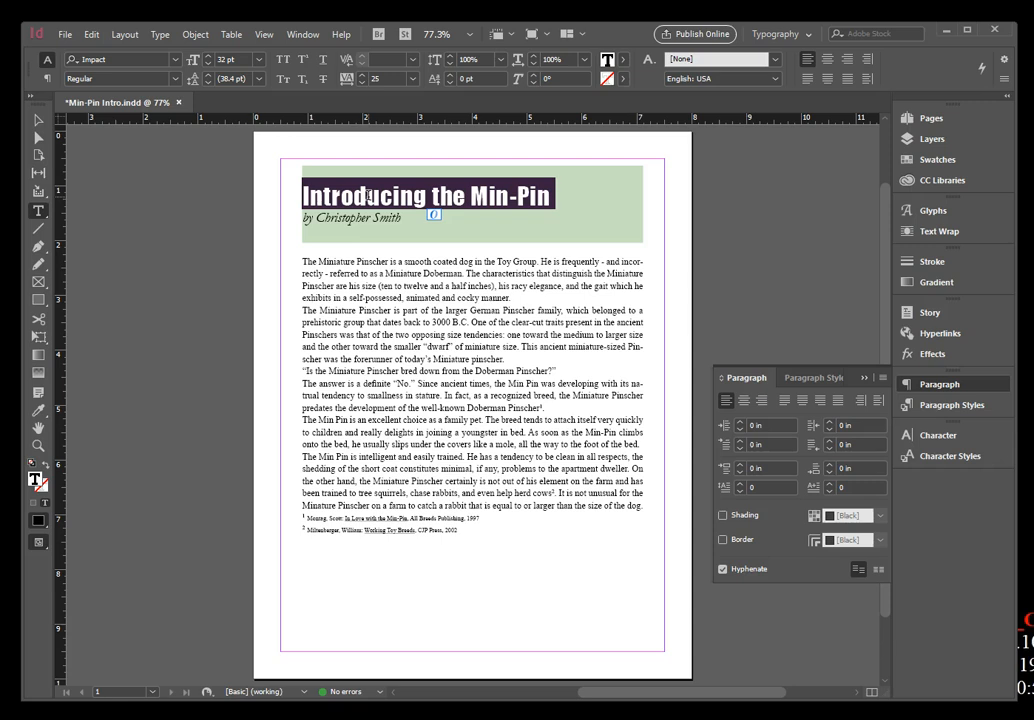
left_click(745, 400)
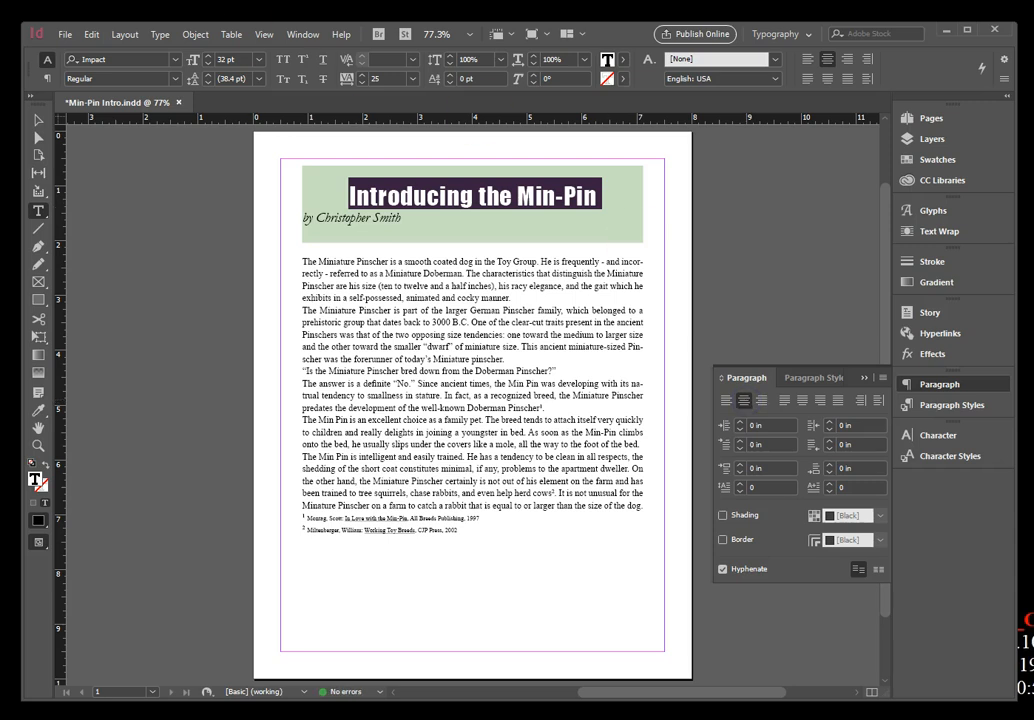
left_click(92, 35)
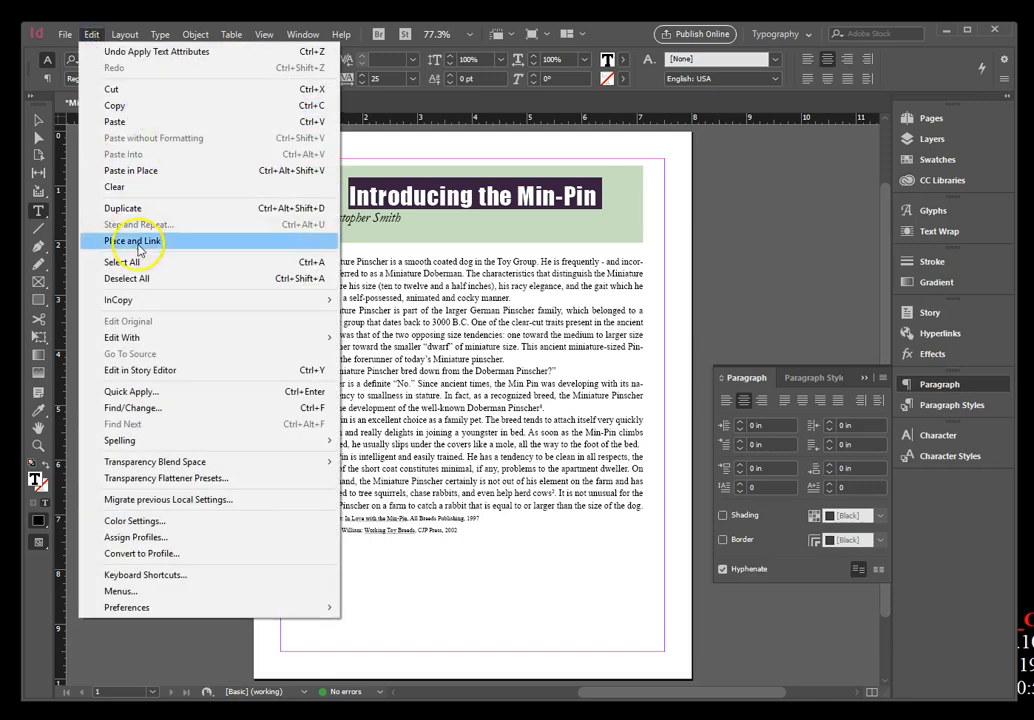
left_click(128, 278)
left_click(140, 286)
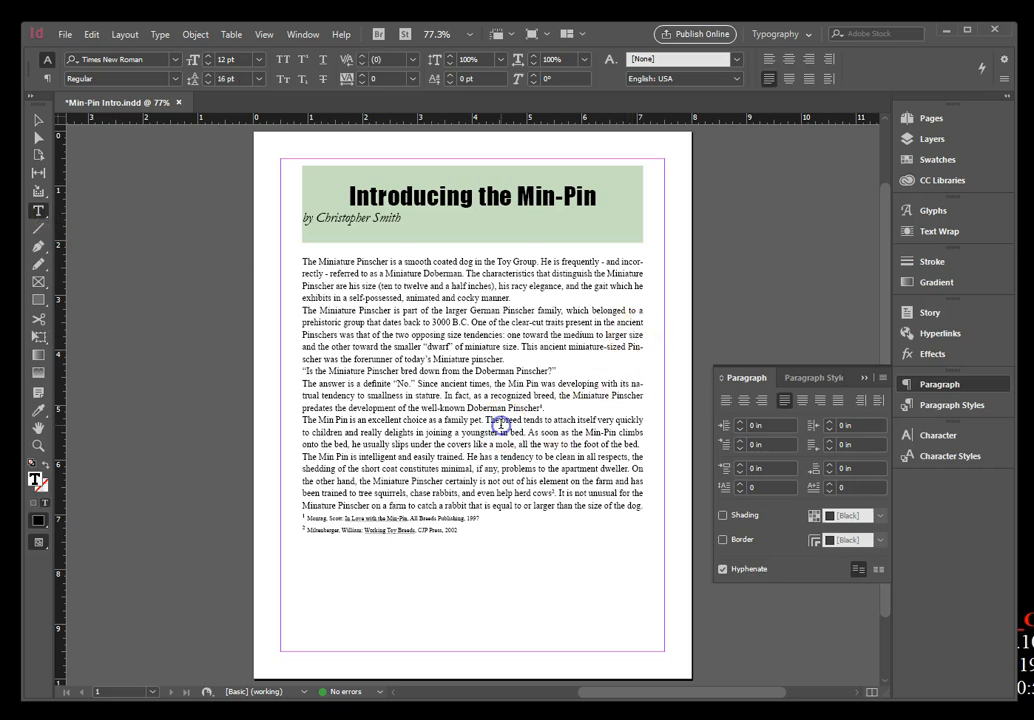
Place the insertion point in the body paragraph beginning "The Min Pin is an excellent choice as a family pet".
left_click(500, 421)
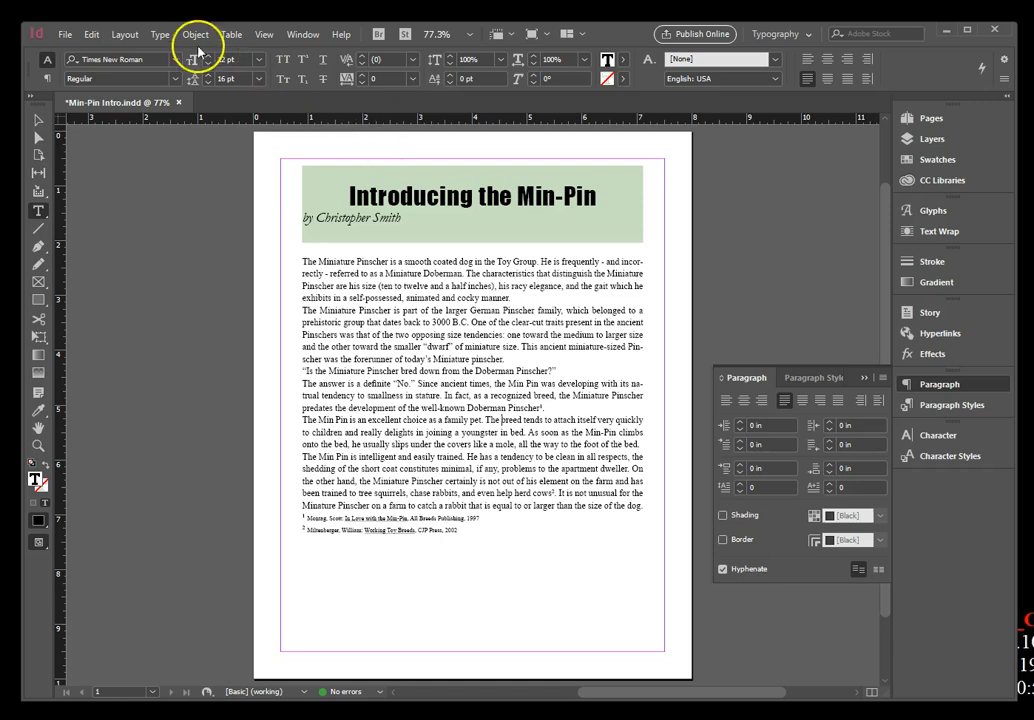
left_click(90, 34)
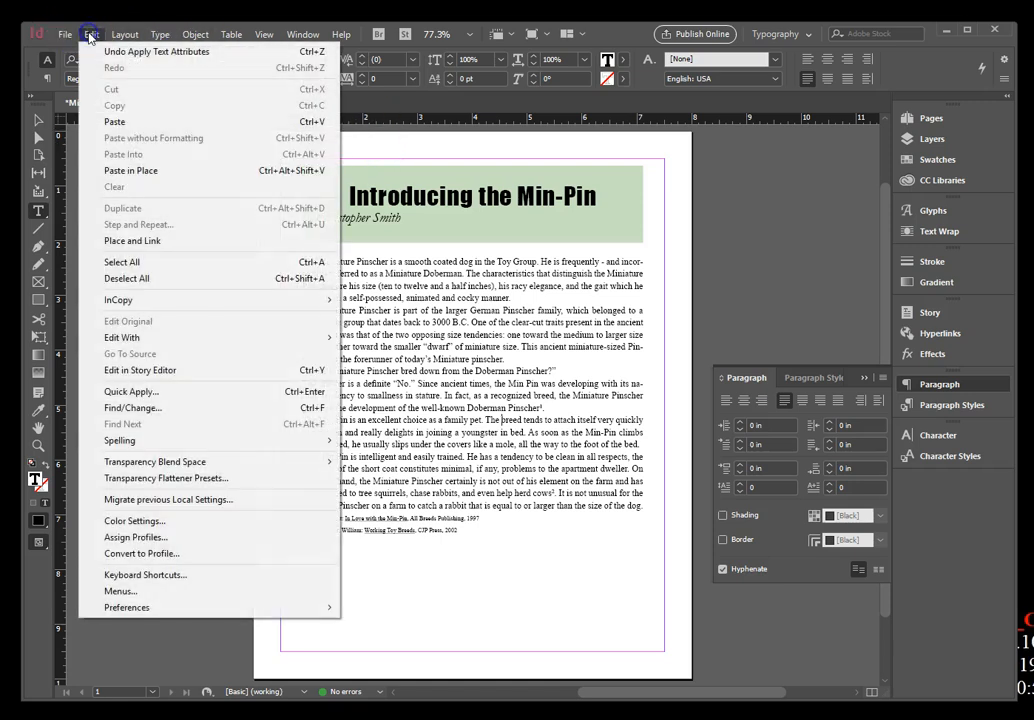
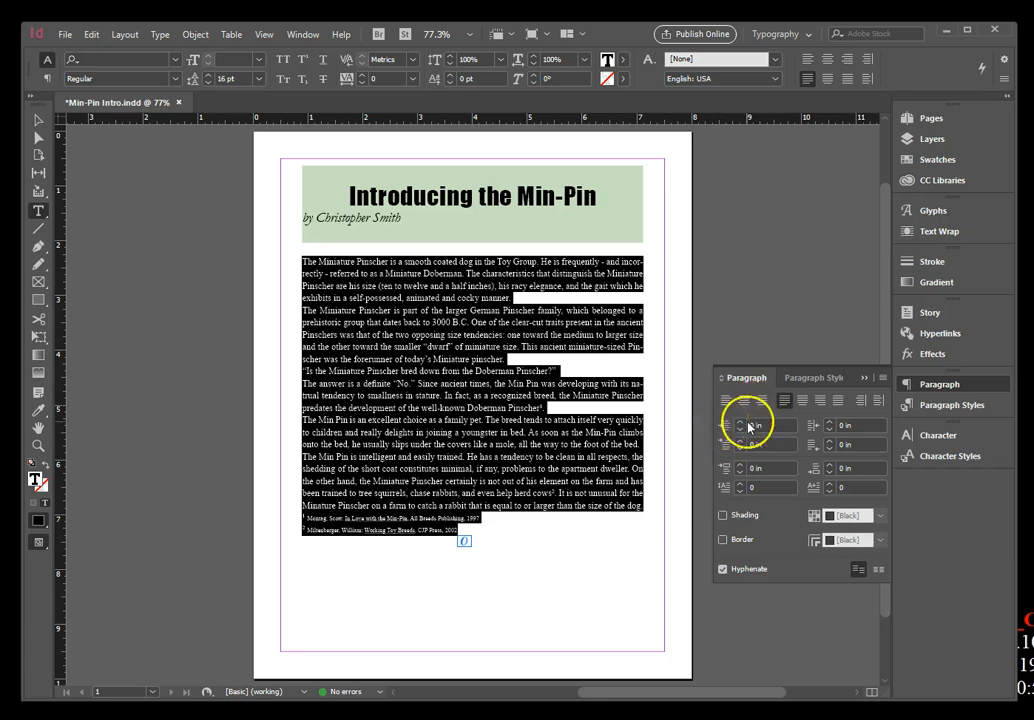
Set the space after to 0.1875 in for the selected body text and footnotes, and deselect the text.
left_click(812, 450)
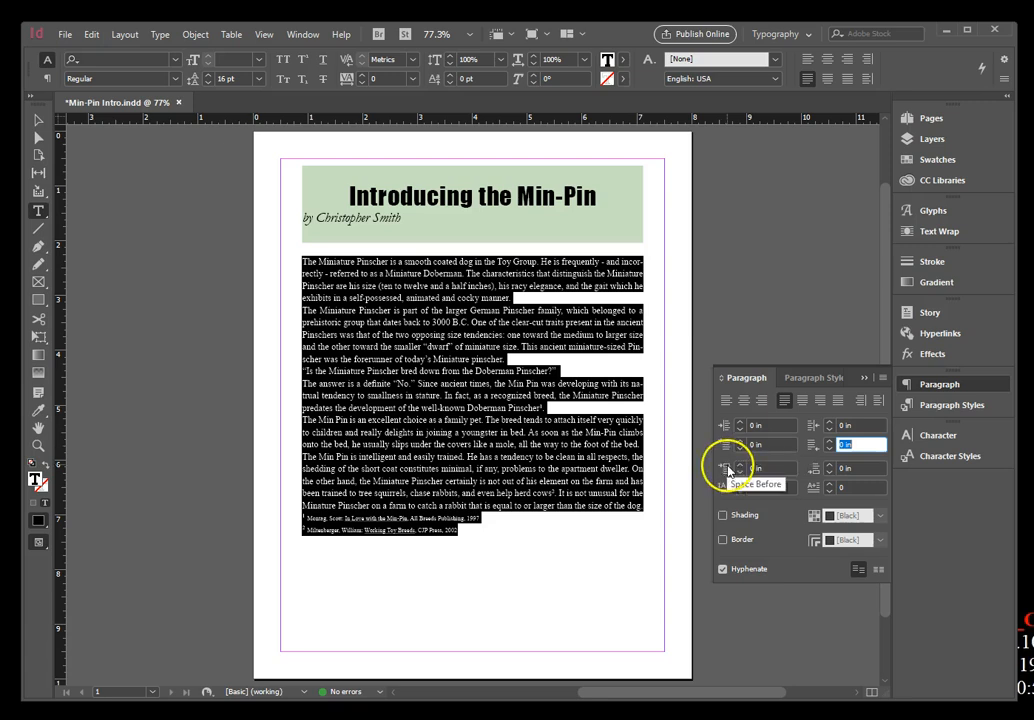
left_click(829, 465)
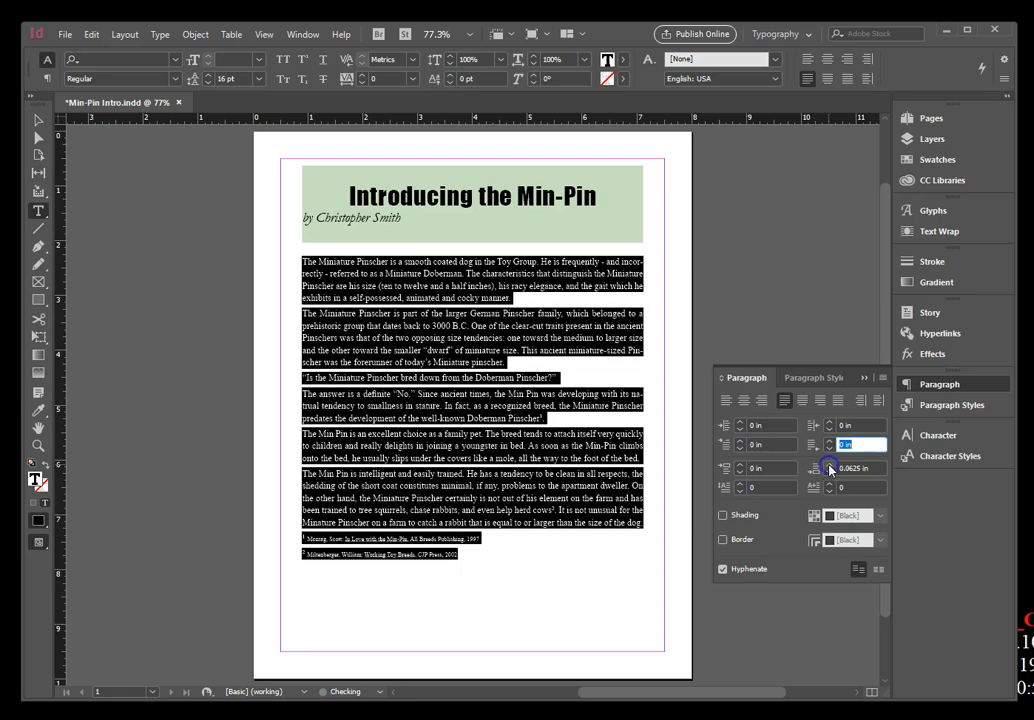
left_click(829, 466)
left_click(829, 466)
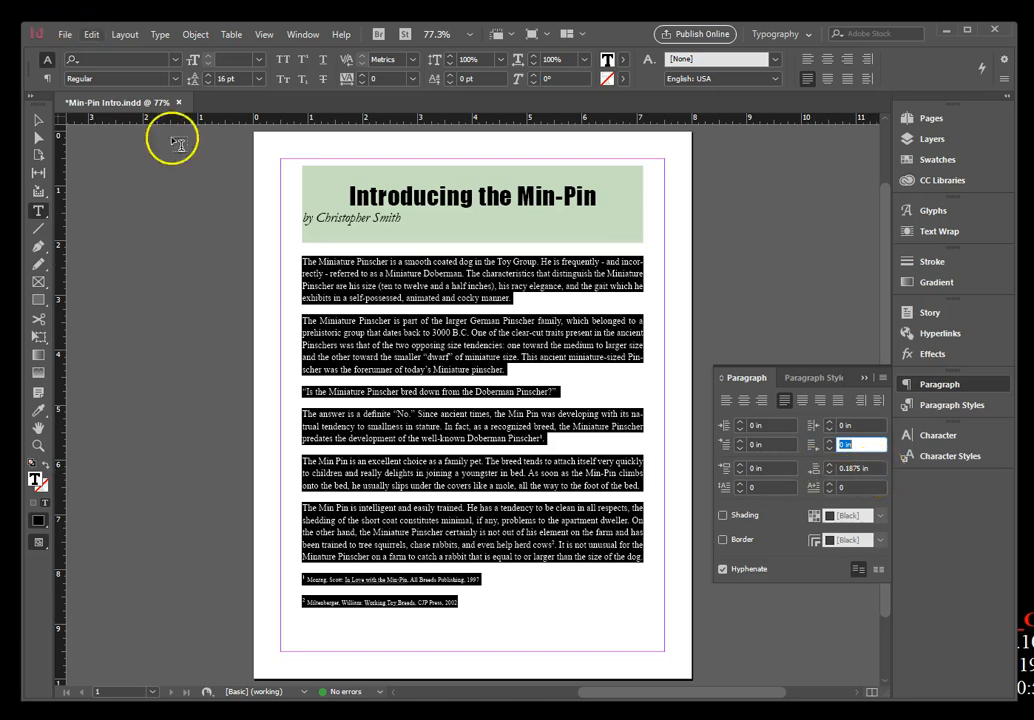
left_click(262, 318)
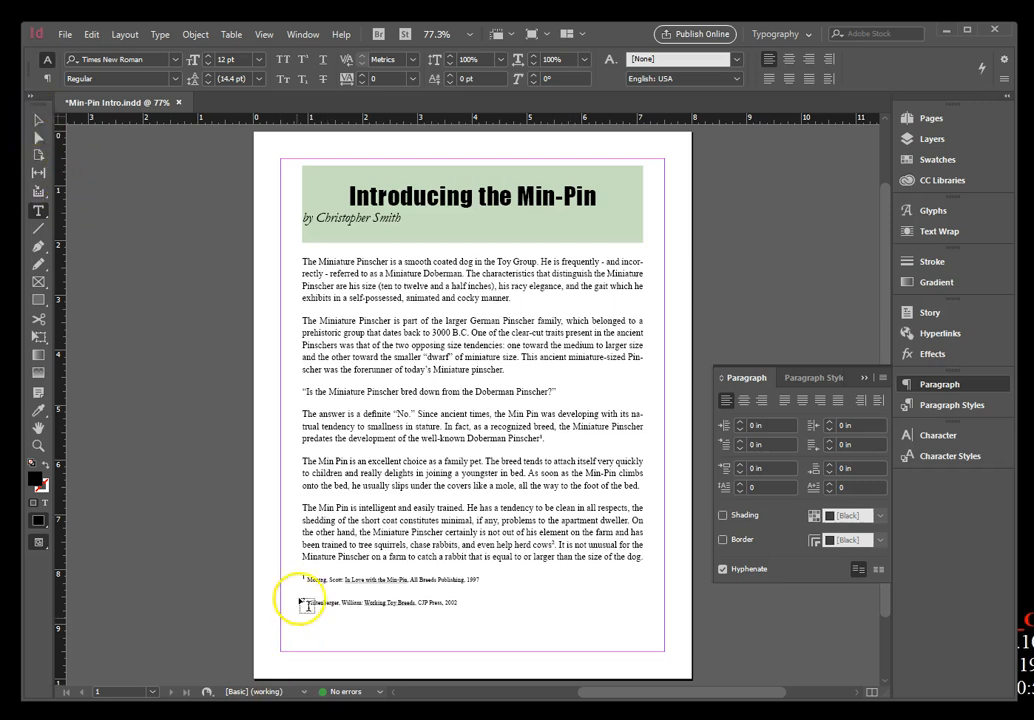
left_click_drag(295, 567, 516, 620)
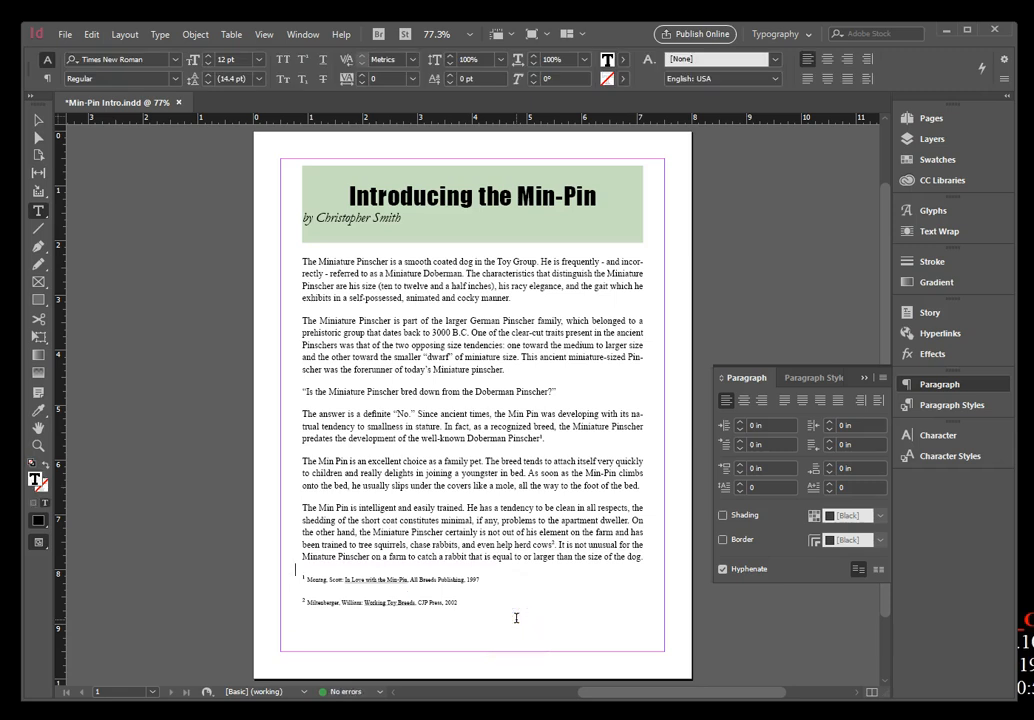
left_click(91, 35)
left_click(88, 50)
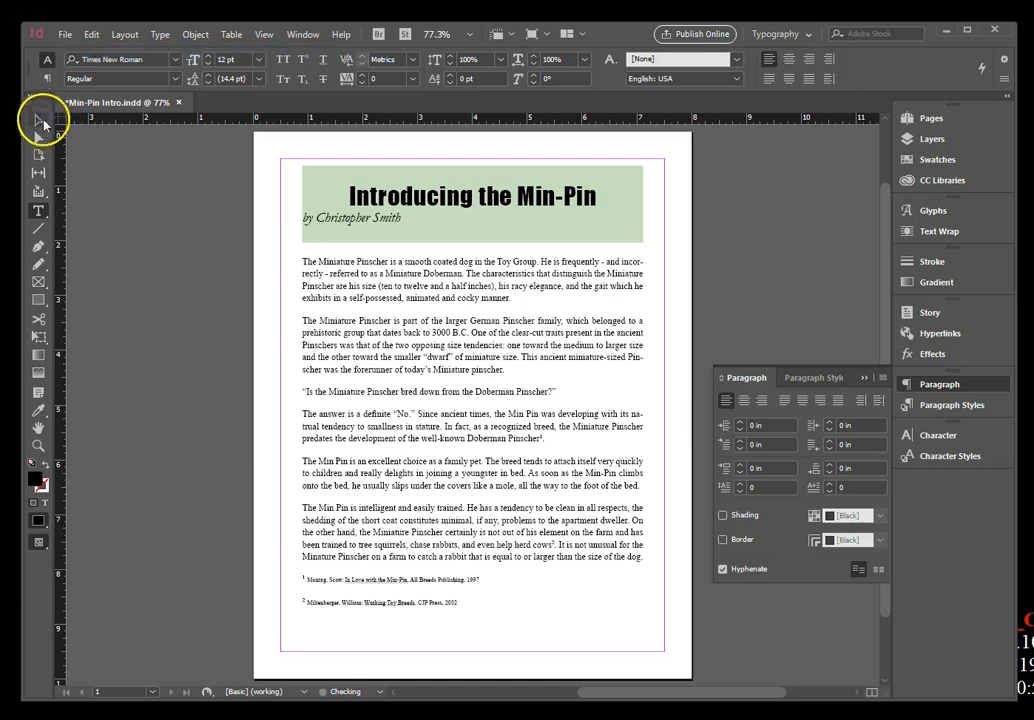
Select both footnotes below the body text with the Type tool and set their space after to 0 in.
left_click(37, 210)
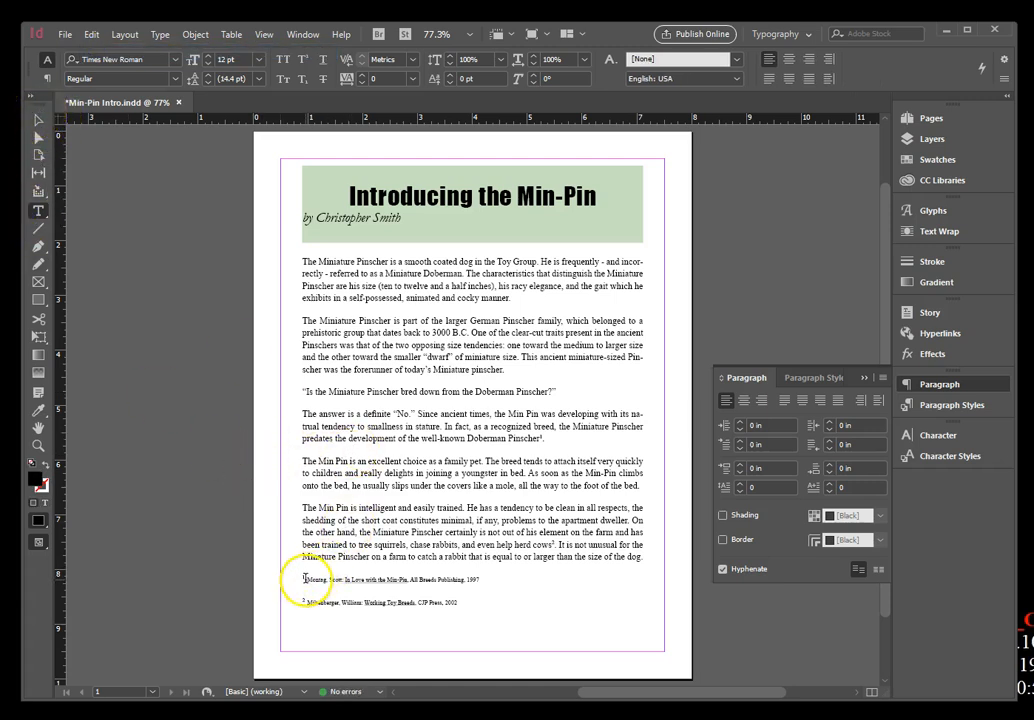
left_click_drag(304, 578, 428, 600)
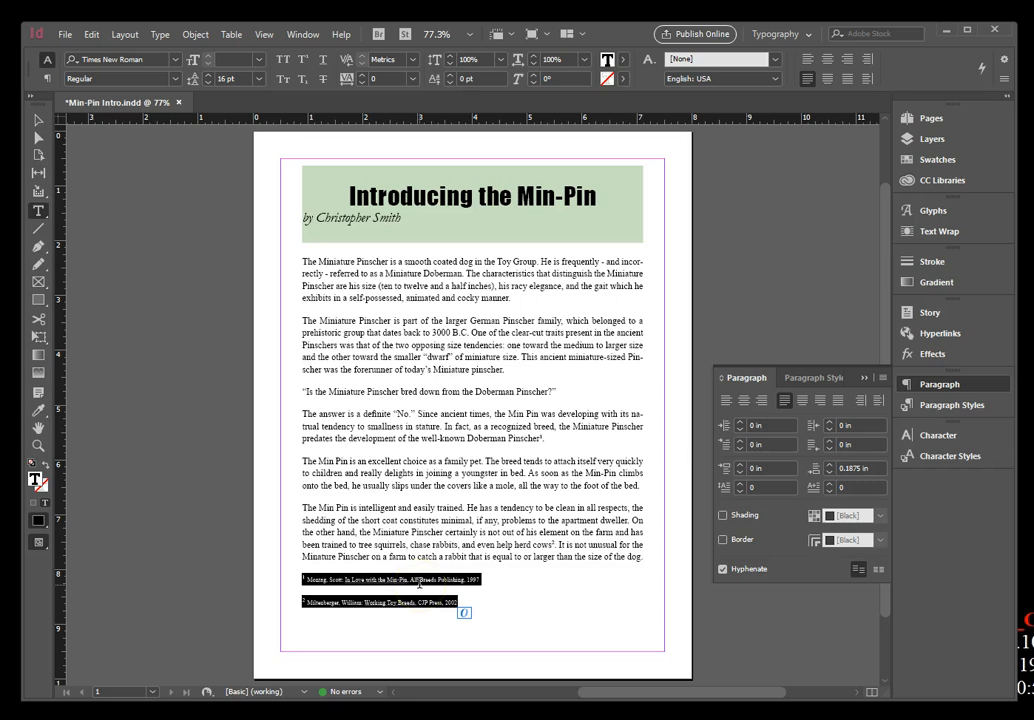
left_click(817, 476)
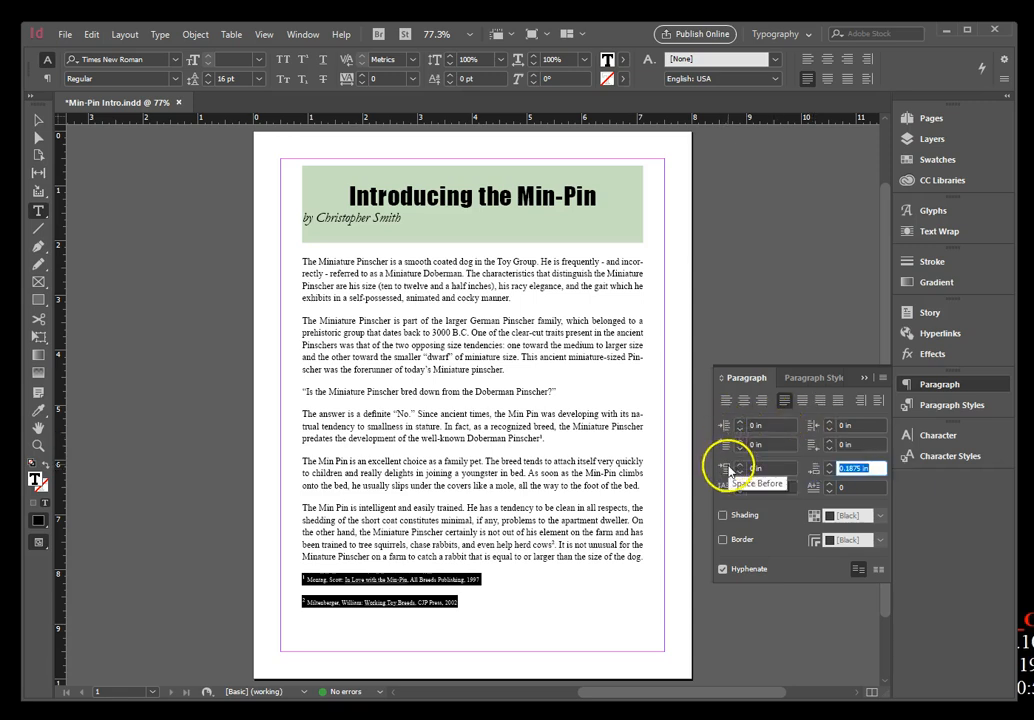
double_click(857, 468)
type("0")
key("Return")
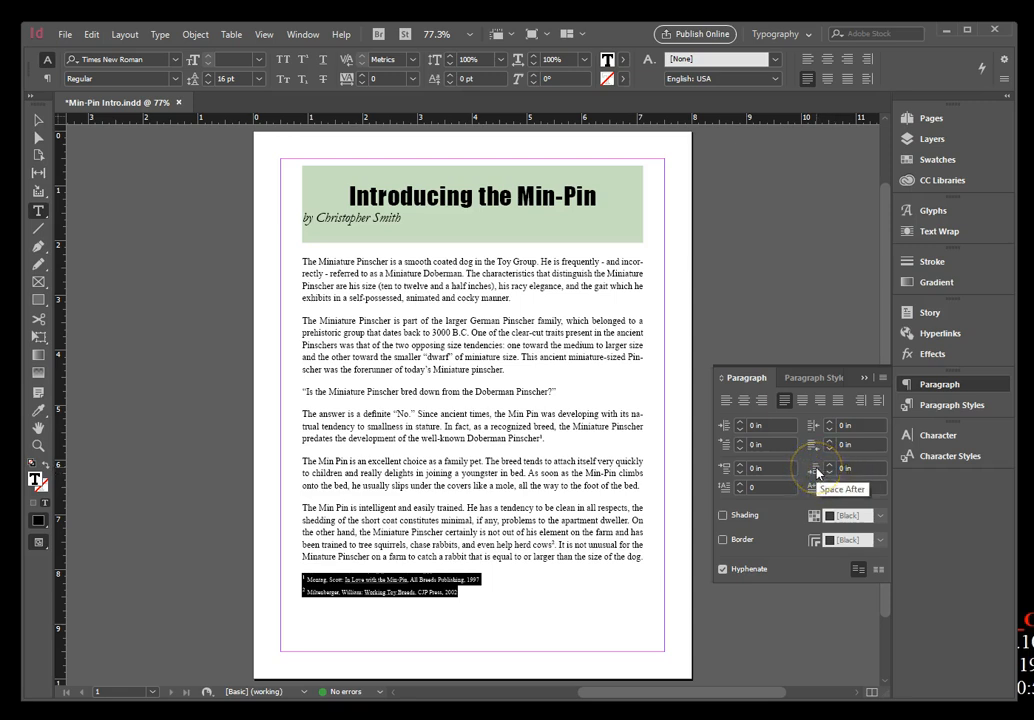
Select only the first footnote line and set its space before to 0.25 in.
left_click(315, 584)
left_click_drag(303, 577, 489, 572)
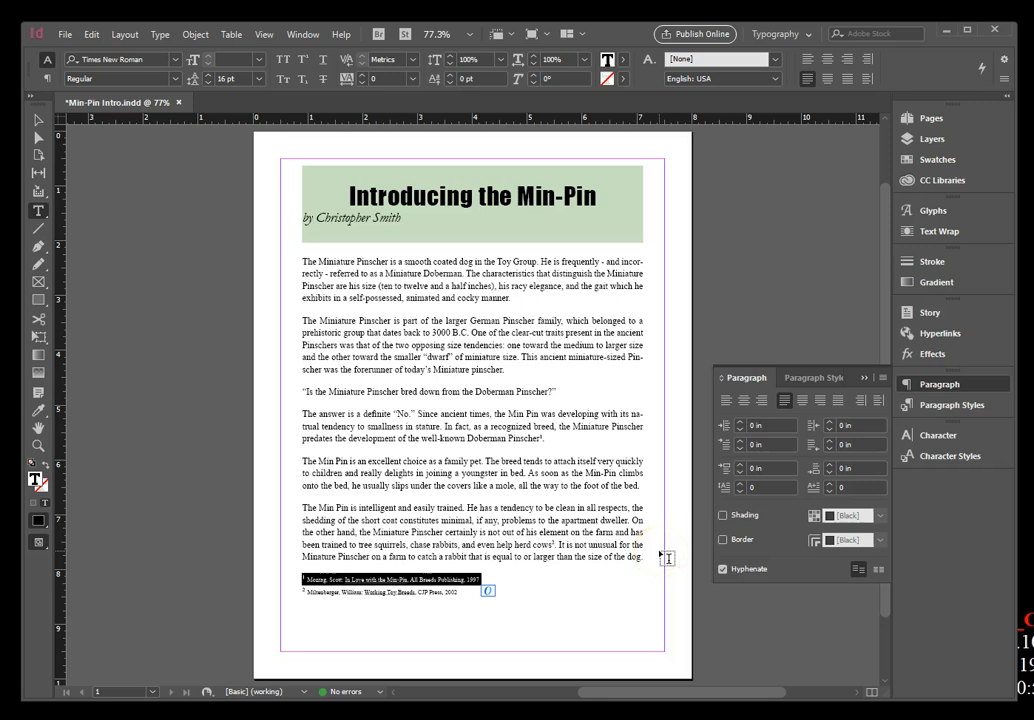
left_click(755, 468)
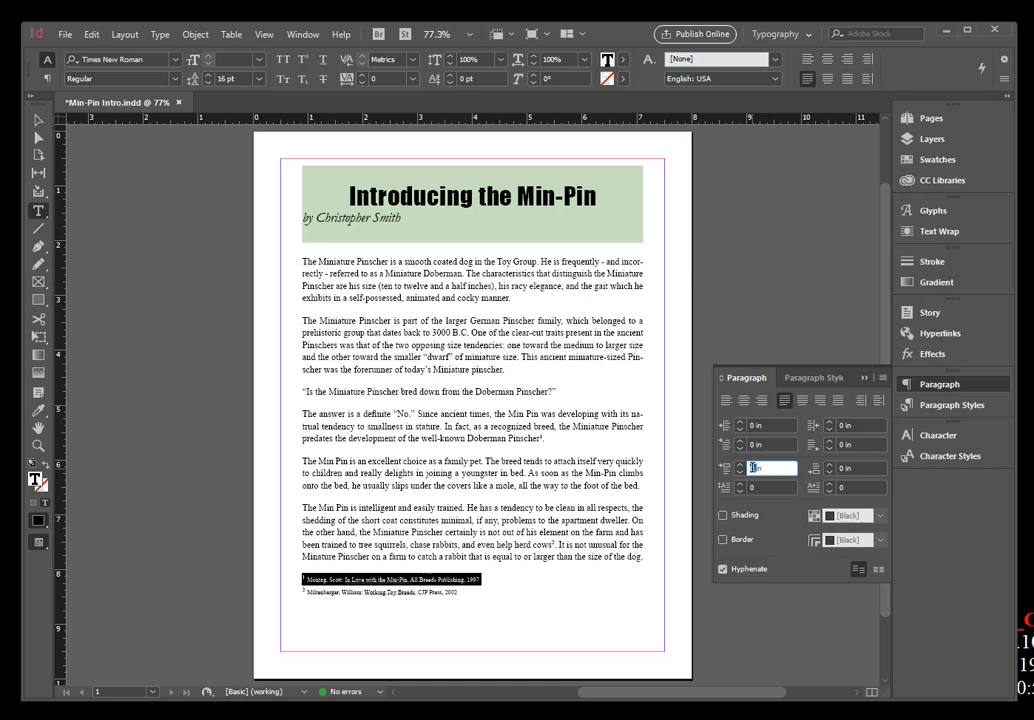
type(".25")
key("Return")
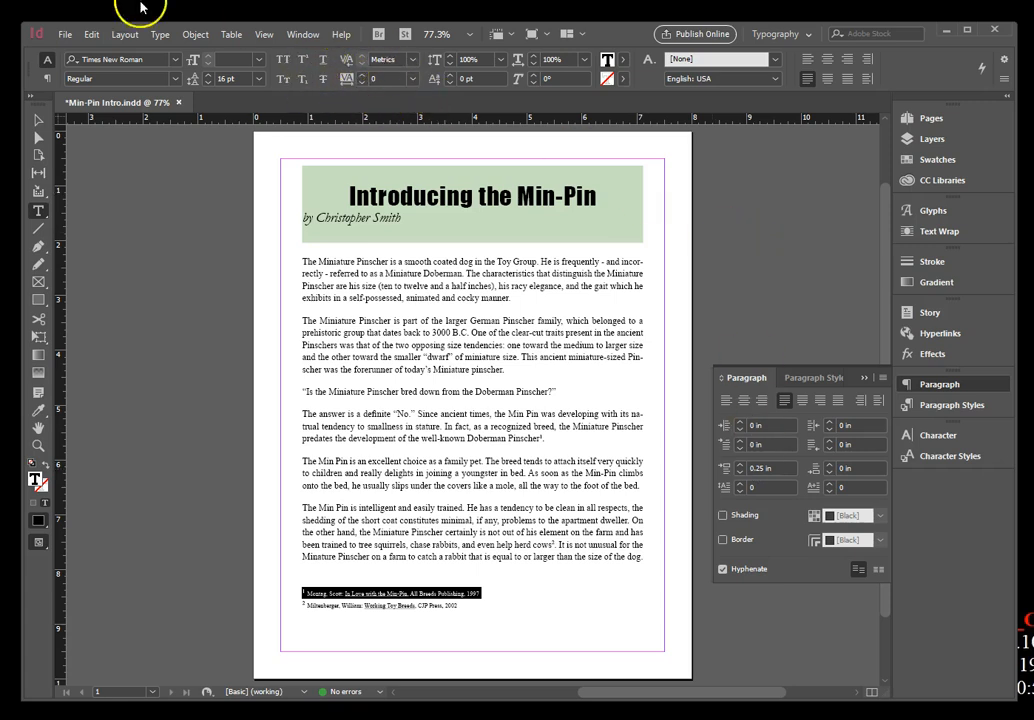
Deselect all text and show the hidden characters in the document.
left_click(92, 35)
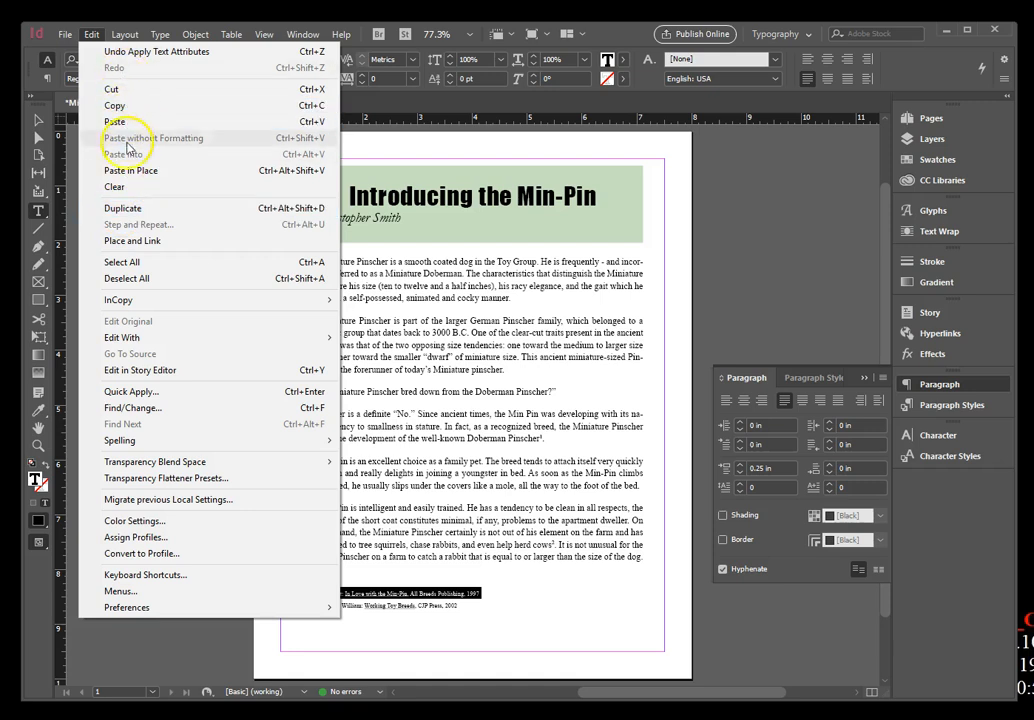
left_click(146, 278)
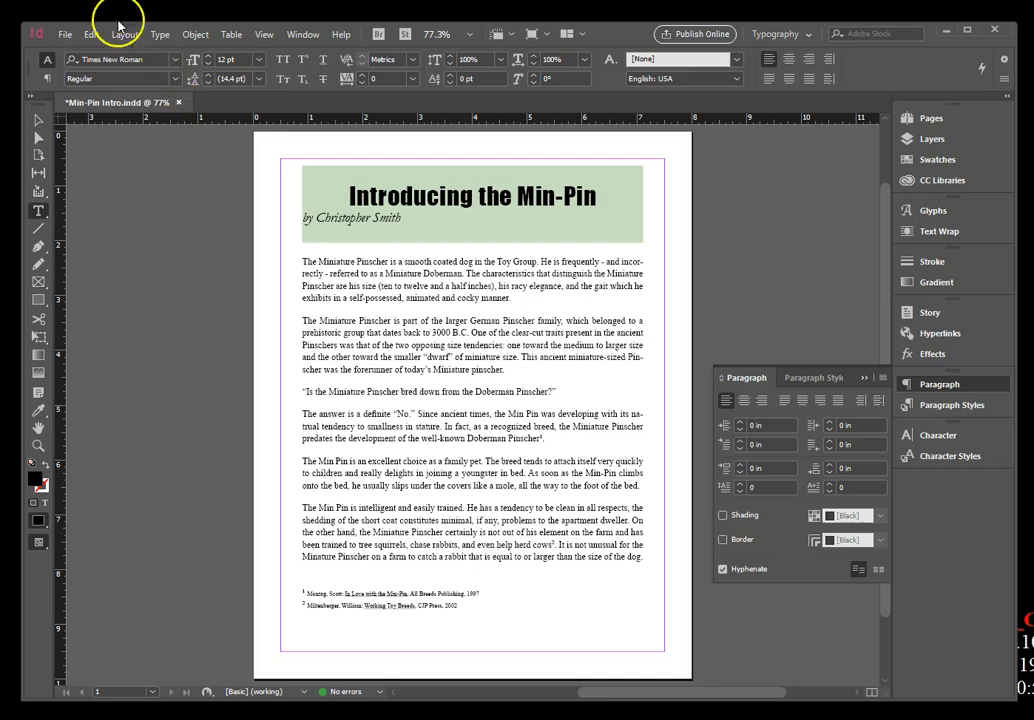
left_click(158, 35)
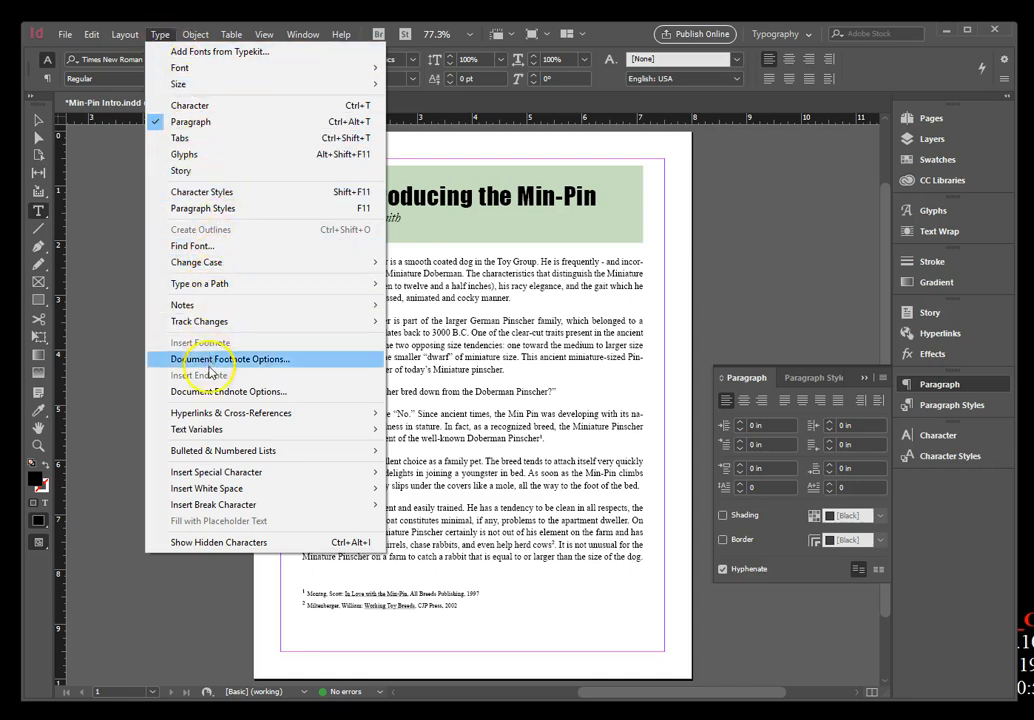
left_click(235, 544)
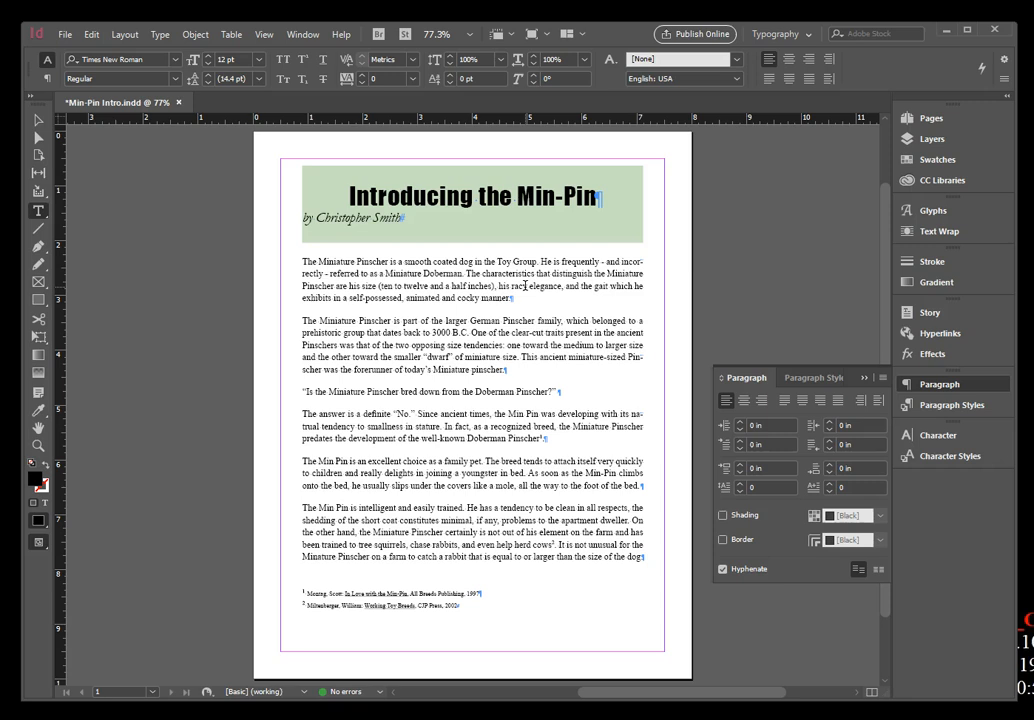
Select all body paragraphs above the footnotes and set their first-line left indent to 0.25 in.
left_click_drag(302, 261, 652, 568)
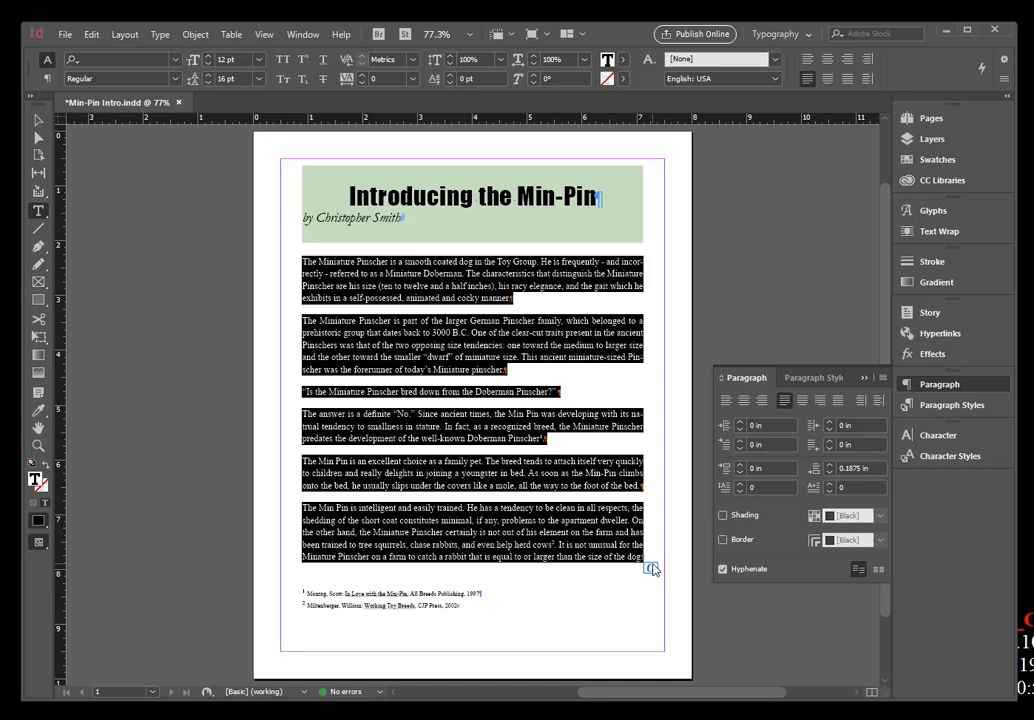
left_click(728, 427)
left_click(741, 442)
left_click(741, 442)
left_click(741, 442)
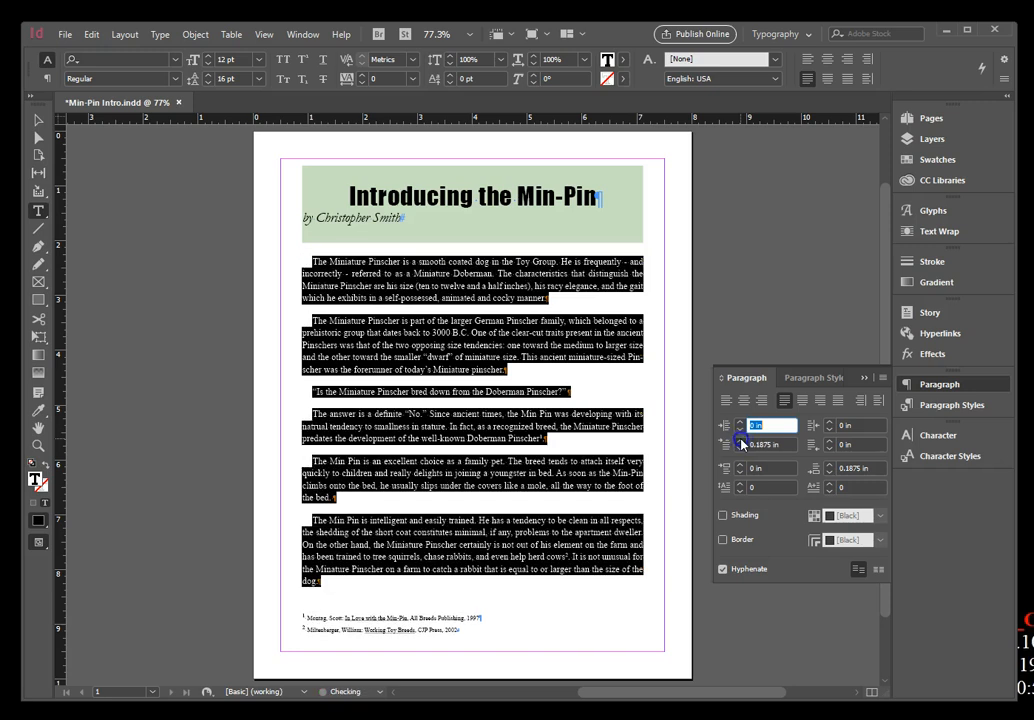
left_click(741, 442)
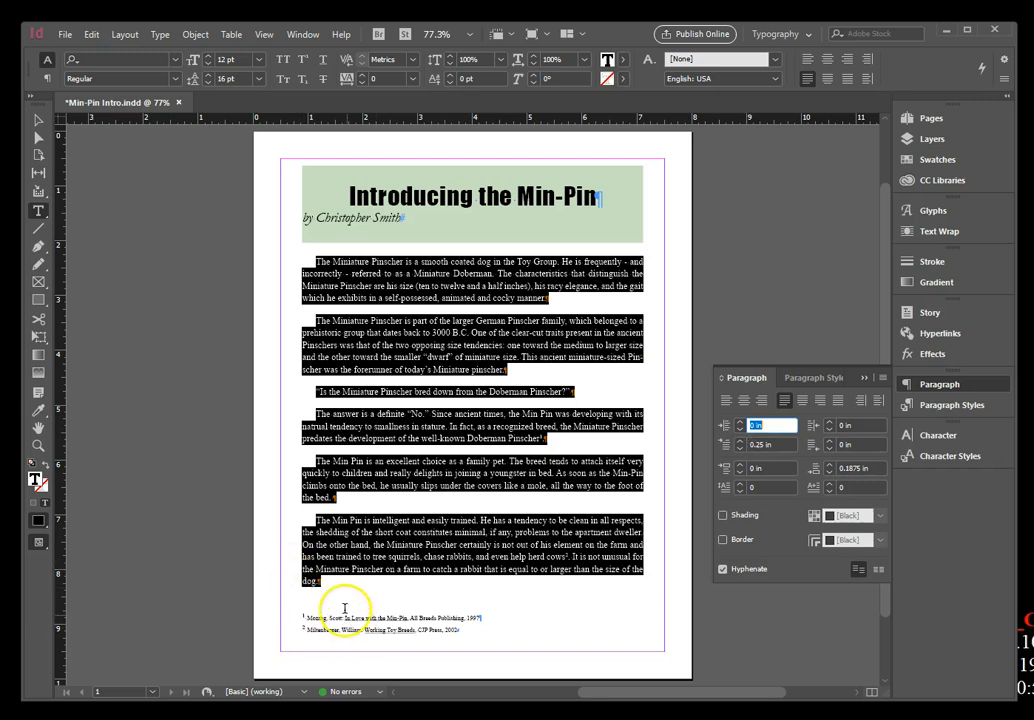
Select the author byline under the heading and set its left indent to 0.5 in.
left_click(305, 218)
left_click_drag(305, 218, 418, 224)
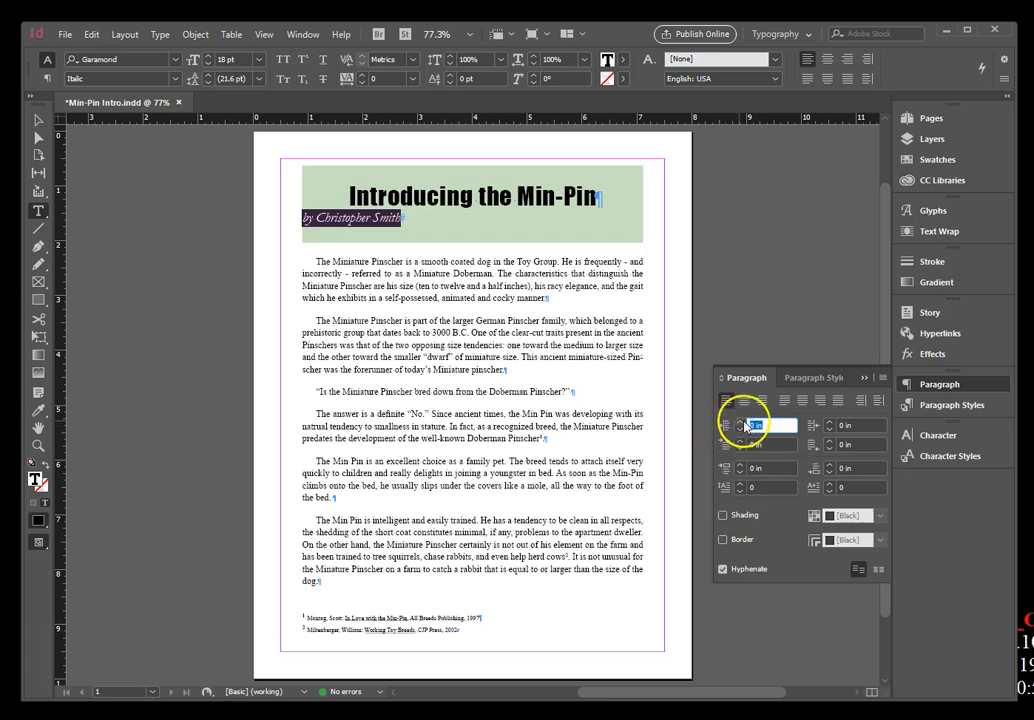
left_click(740, 423)
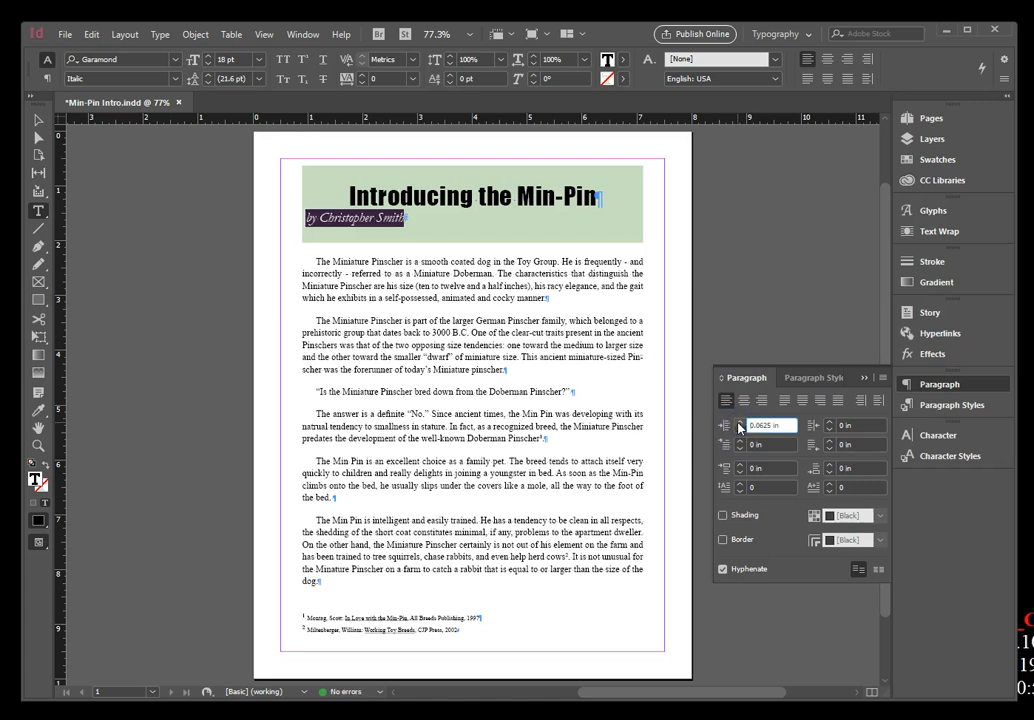
left_click(740, 423)
left_click(740, 423)
left_click(740, 423)
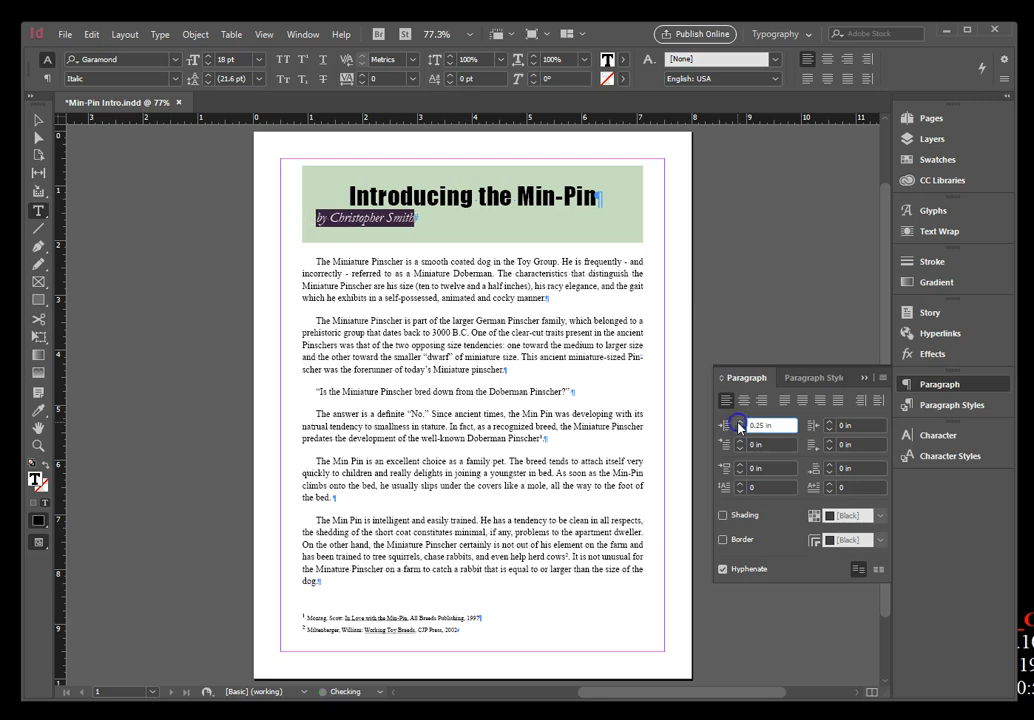
left_click(740, 423)
left_click(740, 423)
left_click(740, 423)
left_click(740, 423)
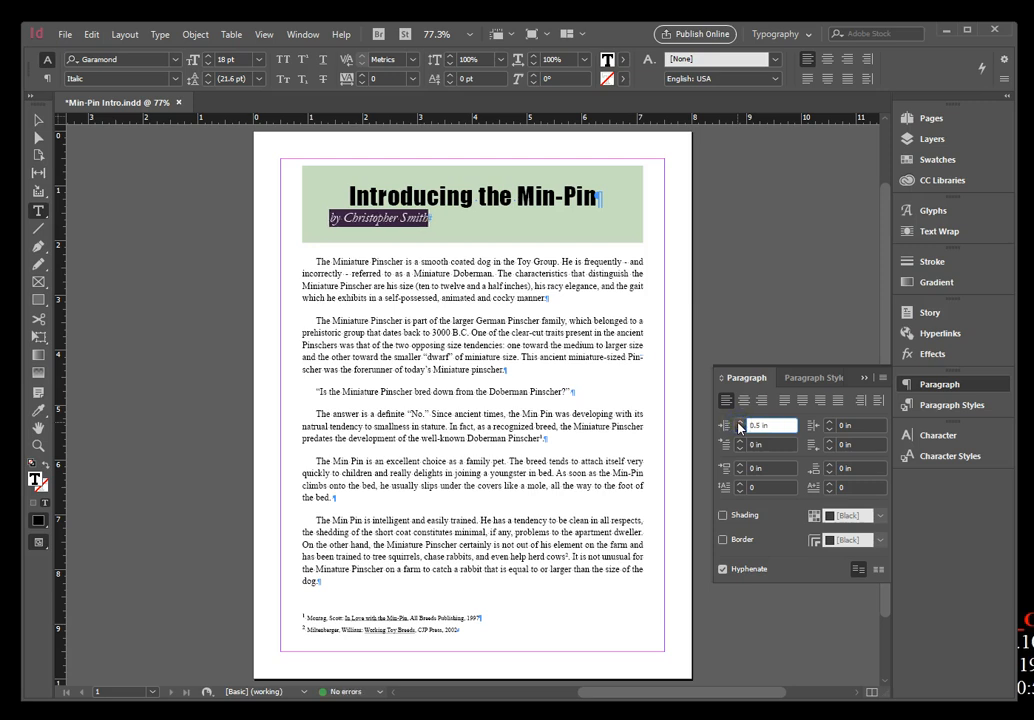
left_click(762, 204)
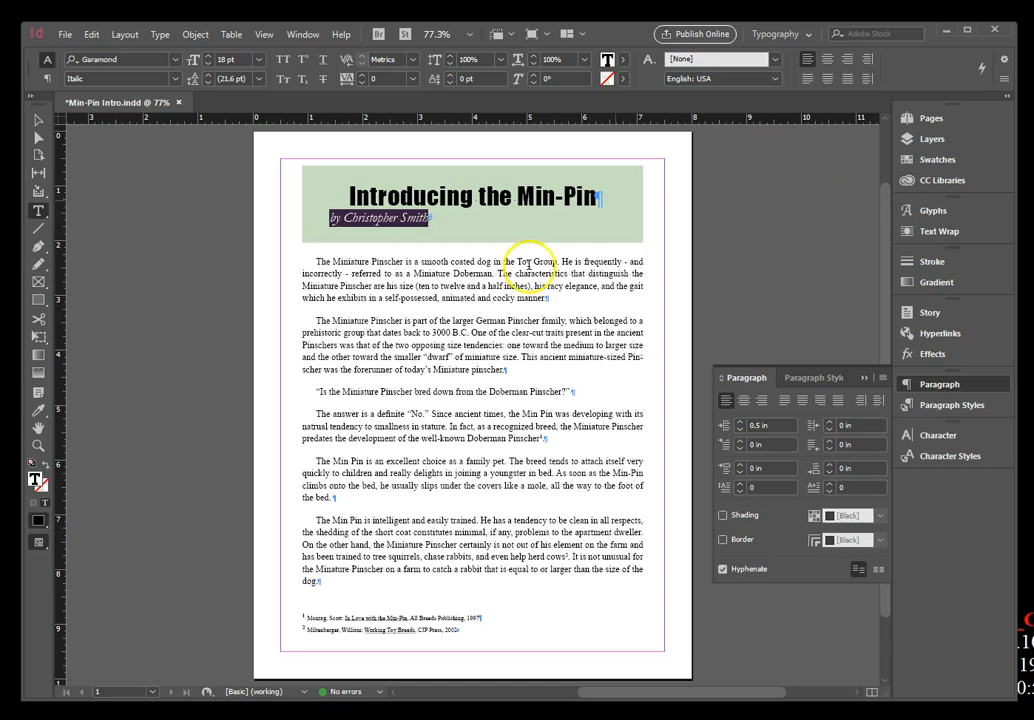
Set the first-line left indent to 0 in for the paragraph "Is the Miniature Pinscher bred down from the Doberman Pinscher?".
left_click(381, 392)
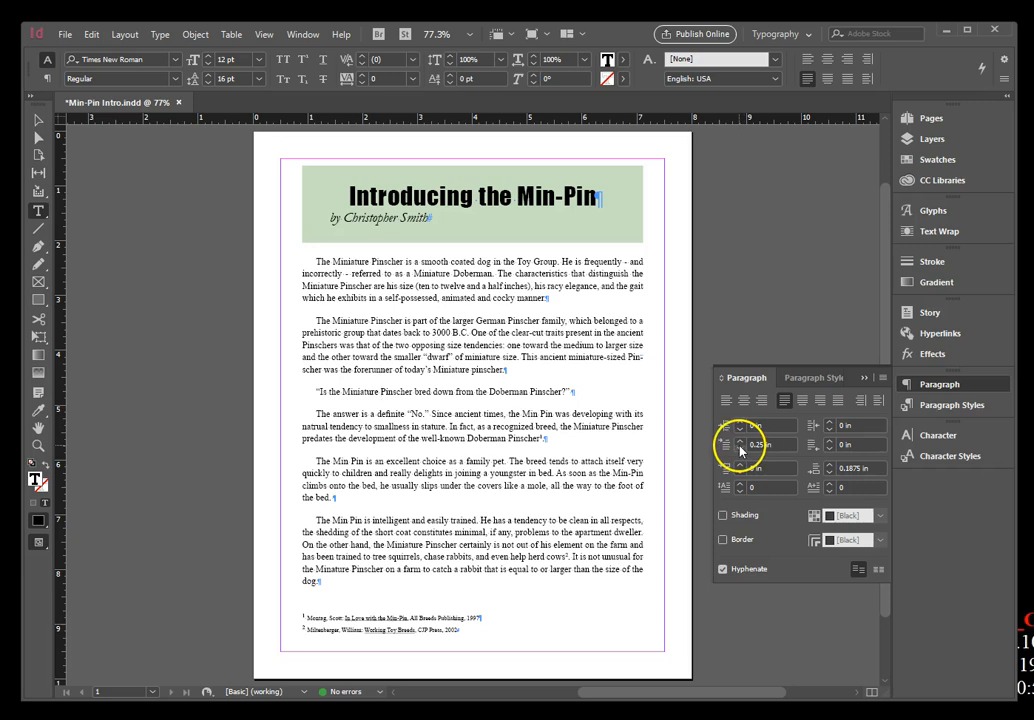
left_click(740, 448)
left_click(740, 448)
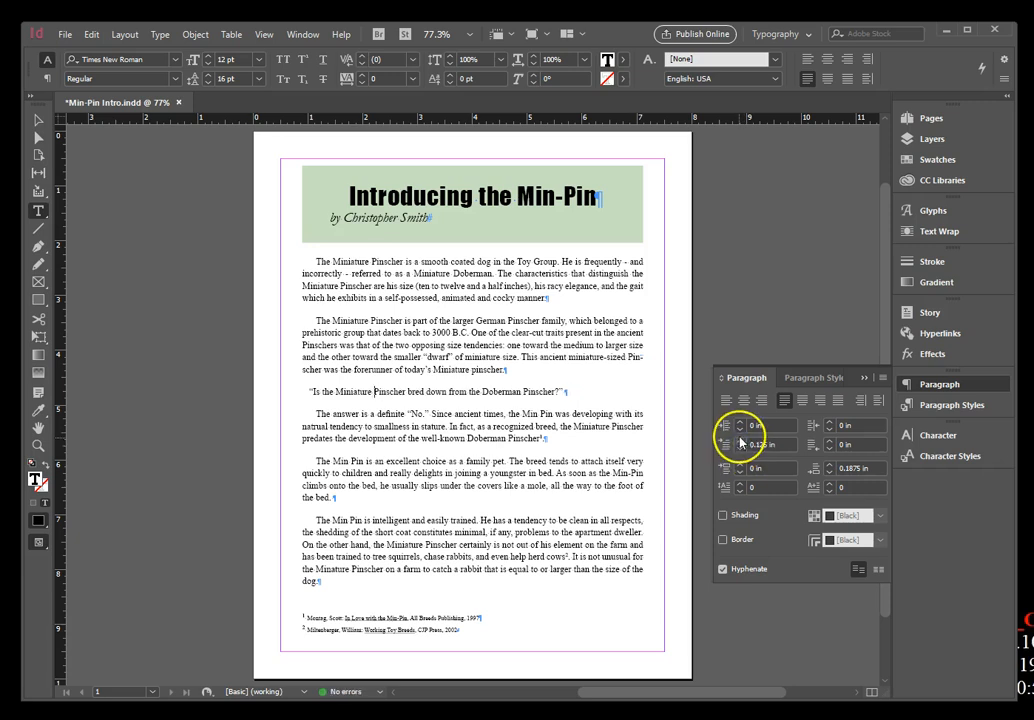
left_click(740, 442)
left_click(740, 442)
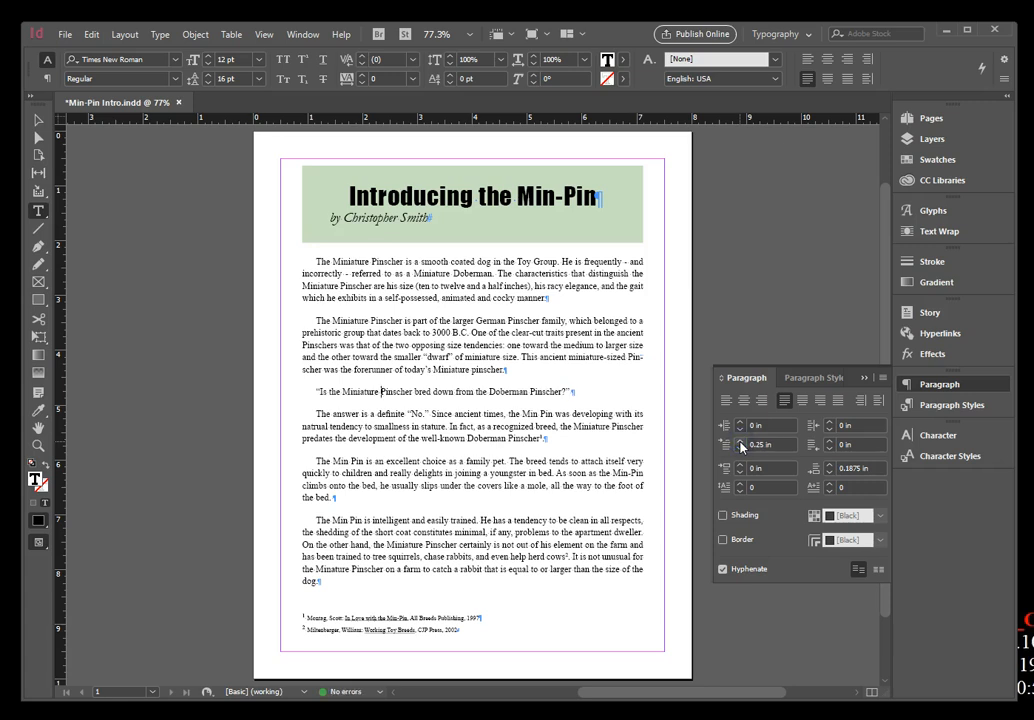
left_click(751, 445)
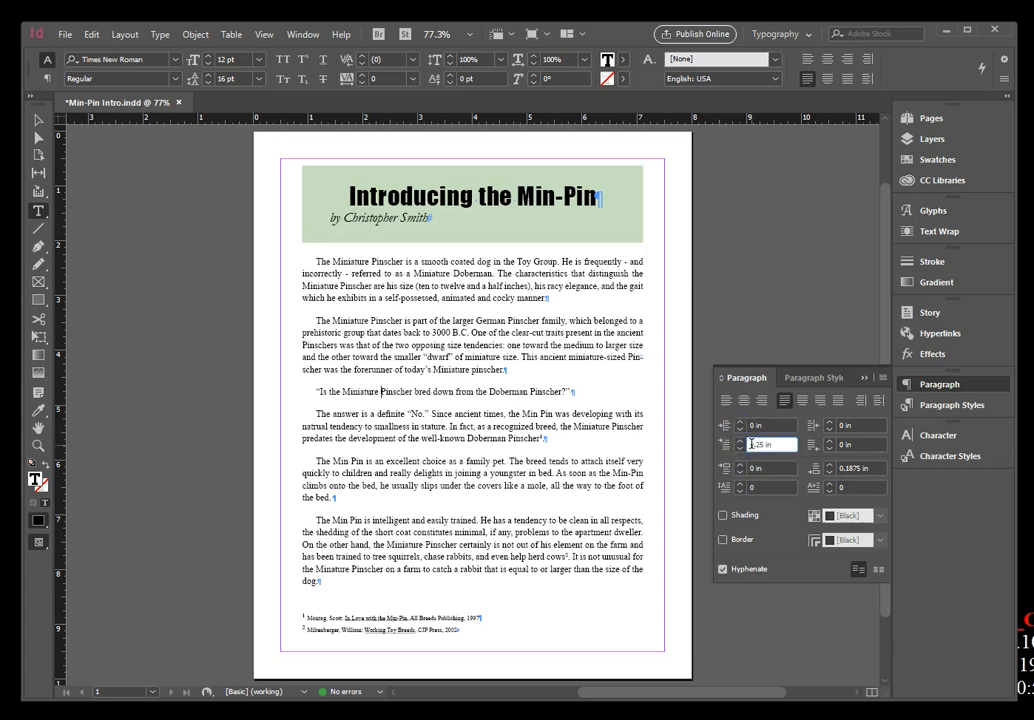
key("Return")
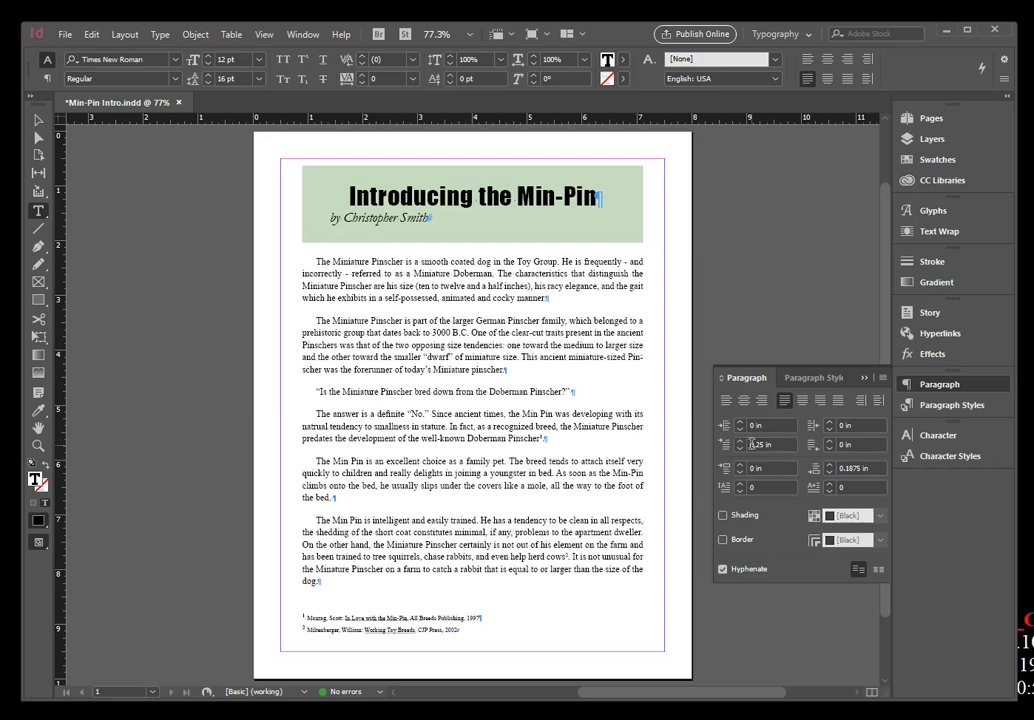
left_click(753, 445)
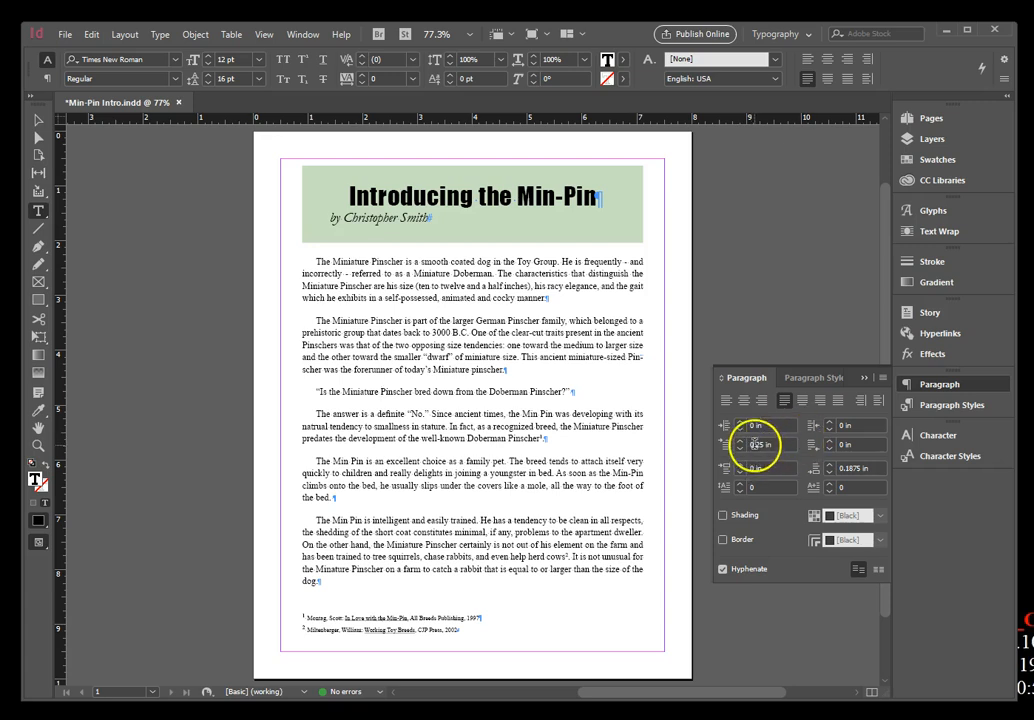
double_click(763, 443)
type("0")
key("Return")
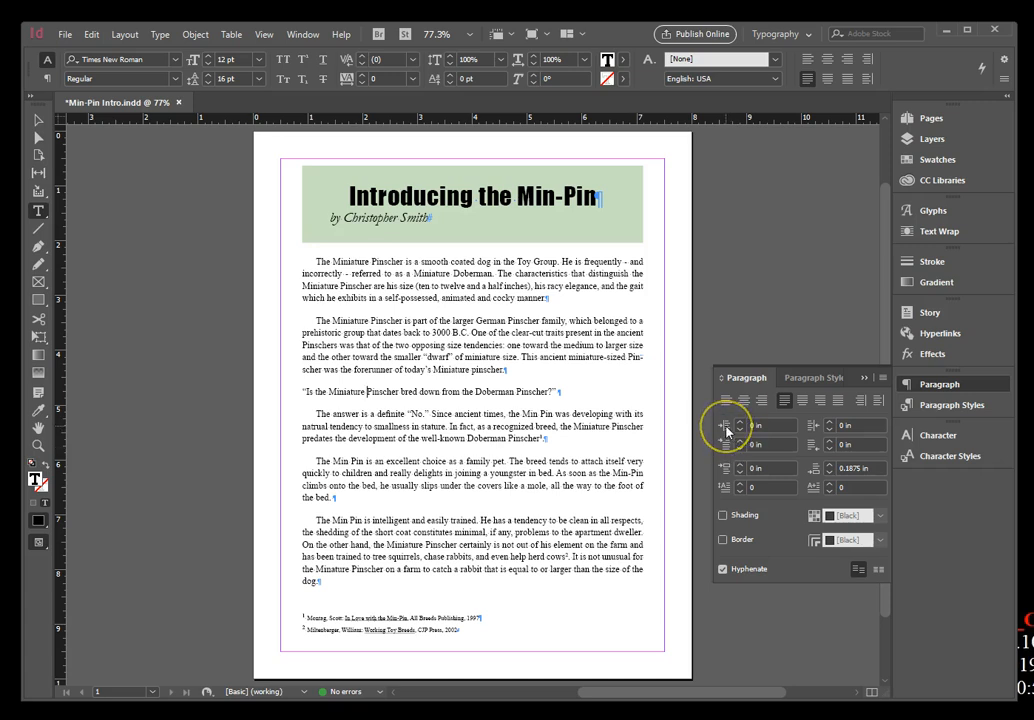
Set the left indent of the question paragraph about the Doberman Pinscher to 0.75 in.
left_click(741, 424)
left_click(741, 424)
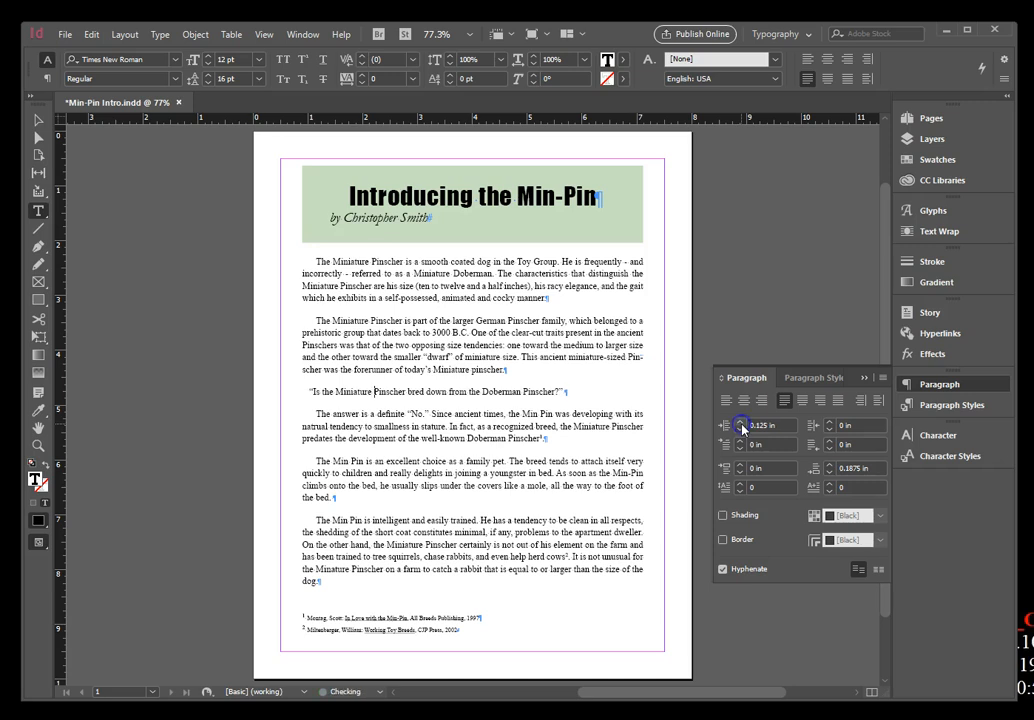
left_click(741, 424)
left_click(741, 424)
left_click(741, 424)
left_click(741, 424)
left_click(741, 424)
left_click(741, 424)
left_click(741, 424)
left_click(741, 424)
left_click(741, 424)
left_click(741, 424)
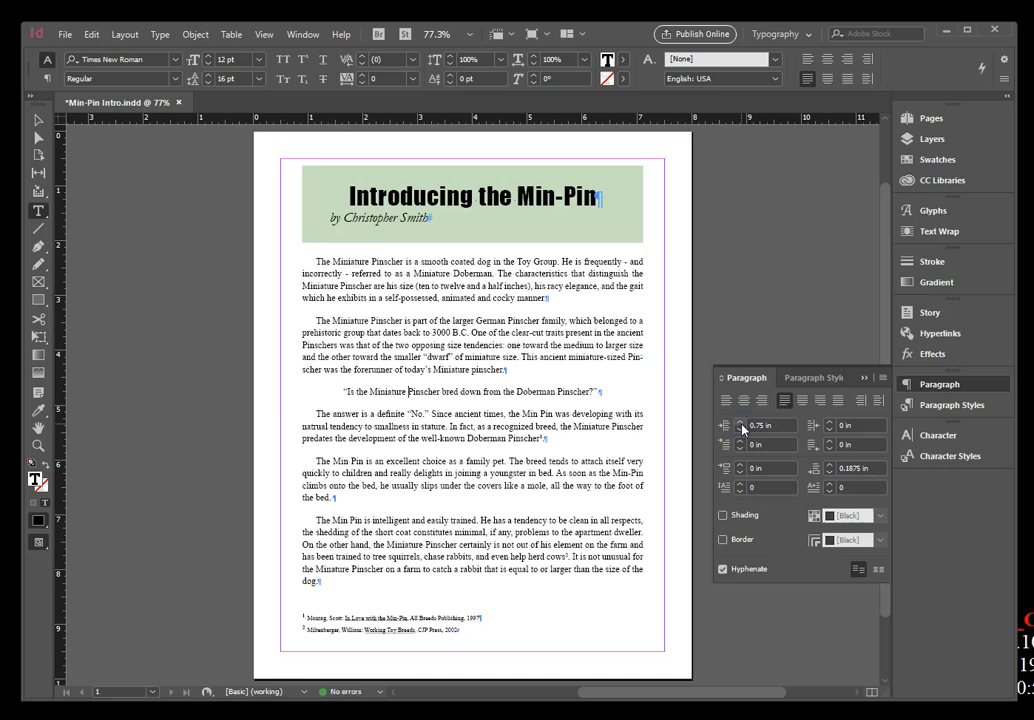
Set the right indent of the question paragraph about the Doberman Pinscher to 0.75 in.
left_click(829, 422)
left_click(829, 422)
left_click(829, 422)
left_click(829, 422)
left_click(829, 422)
left_click(829, 422)
left_click(829, 422)
left_click(829, 422)
left_click(829, 422)
left_click(829, 422)
left_click(829, 422)
left_click(829, 422)
left_click(829, 422)
left_click(829, 431)
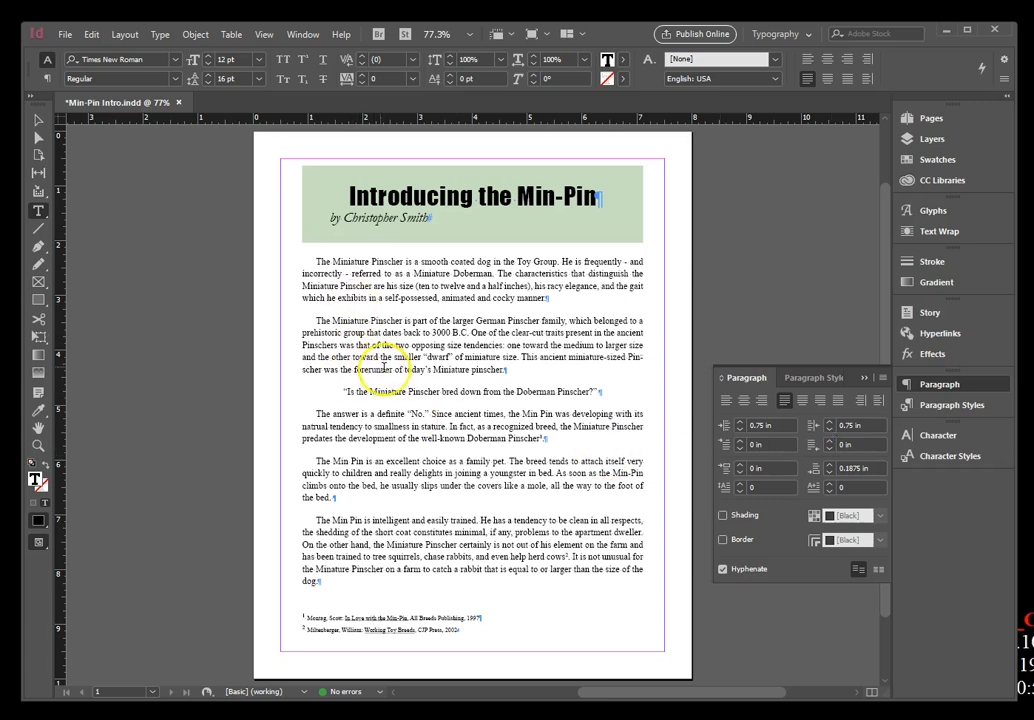
Select the whole question paragraph about the Doberman Pinscher and set its font size to 18 pt.
left_click(469, 393)
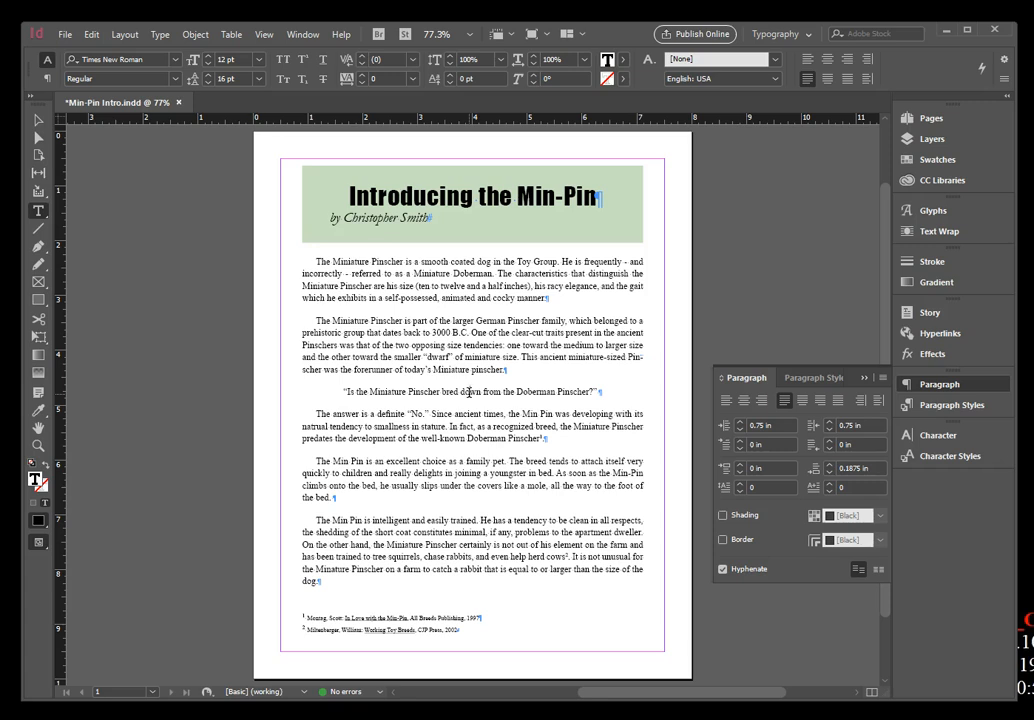
triple_click(469, 393)
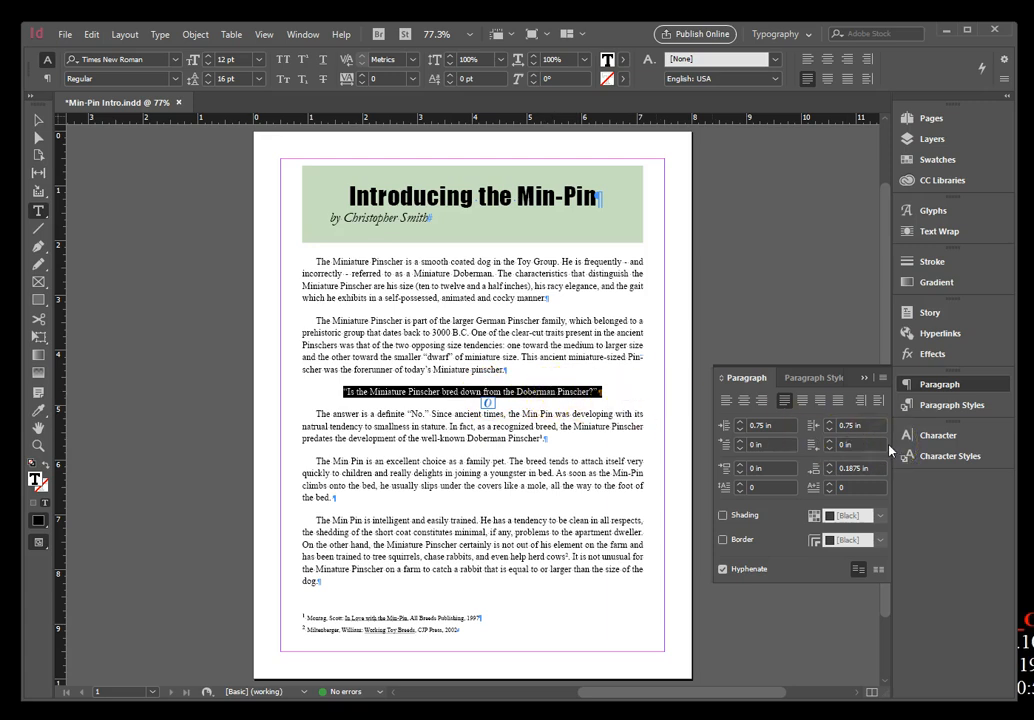
left_click(943, 438)
left_click(760, 429)
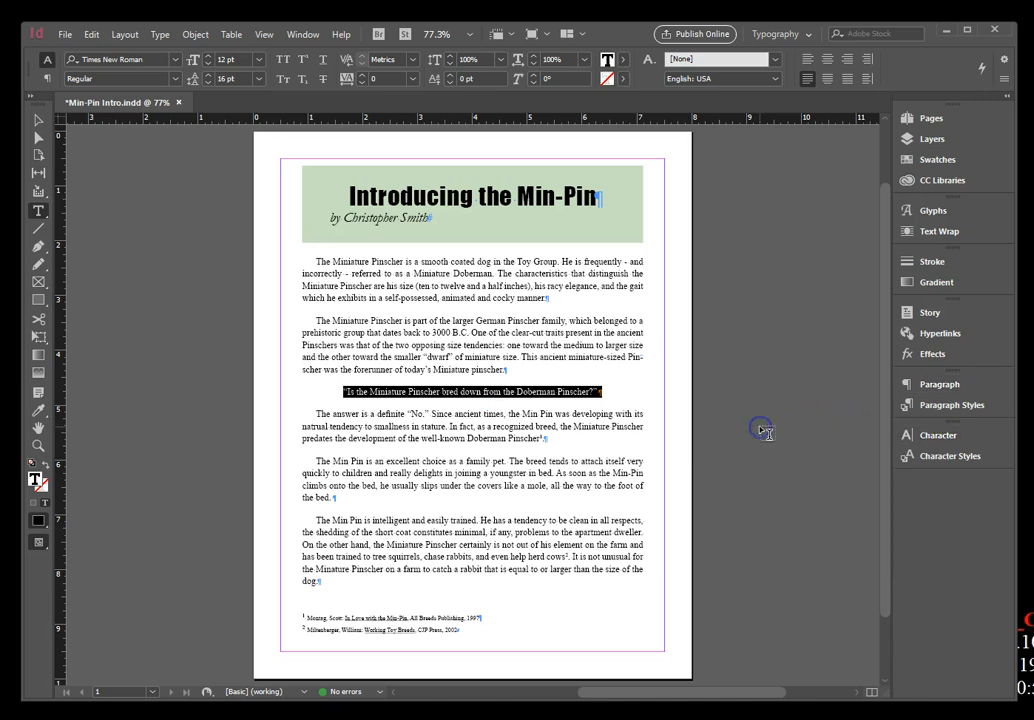
left_click(942, 438)
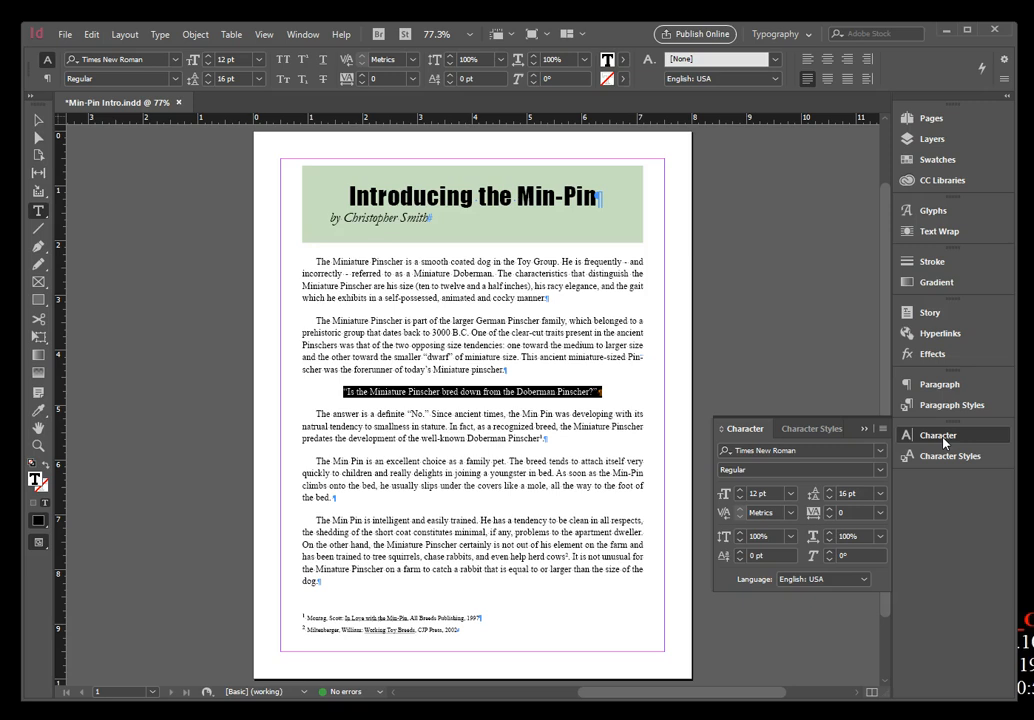
left_click(792, 494)
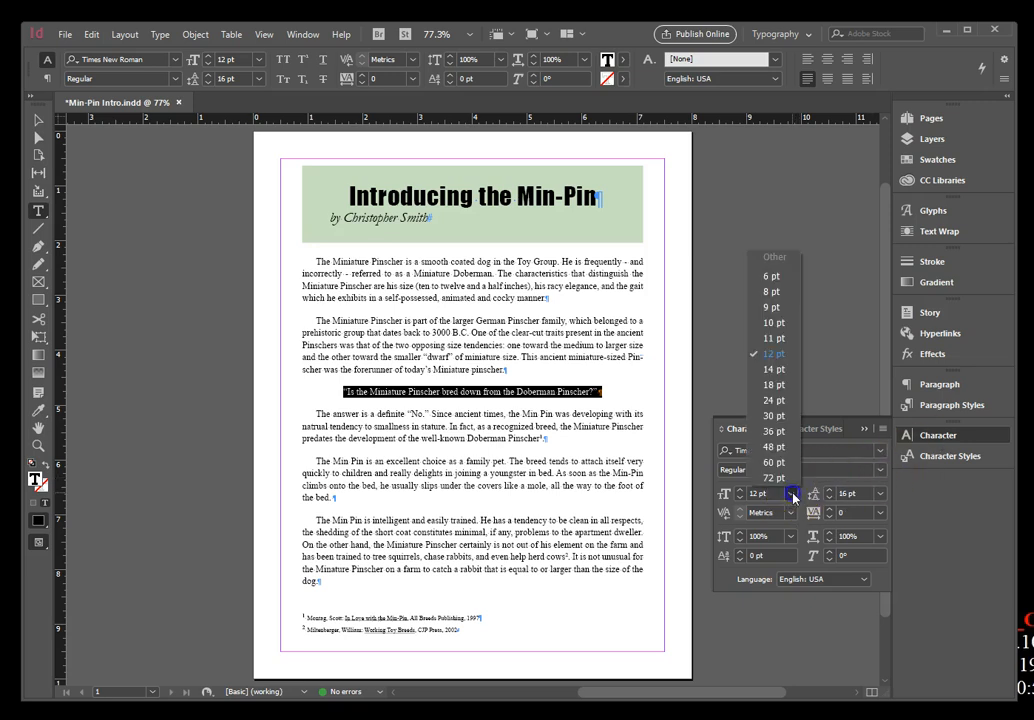
left_click(788, 385)
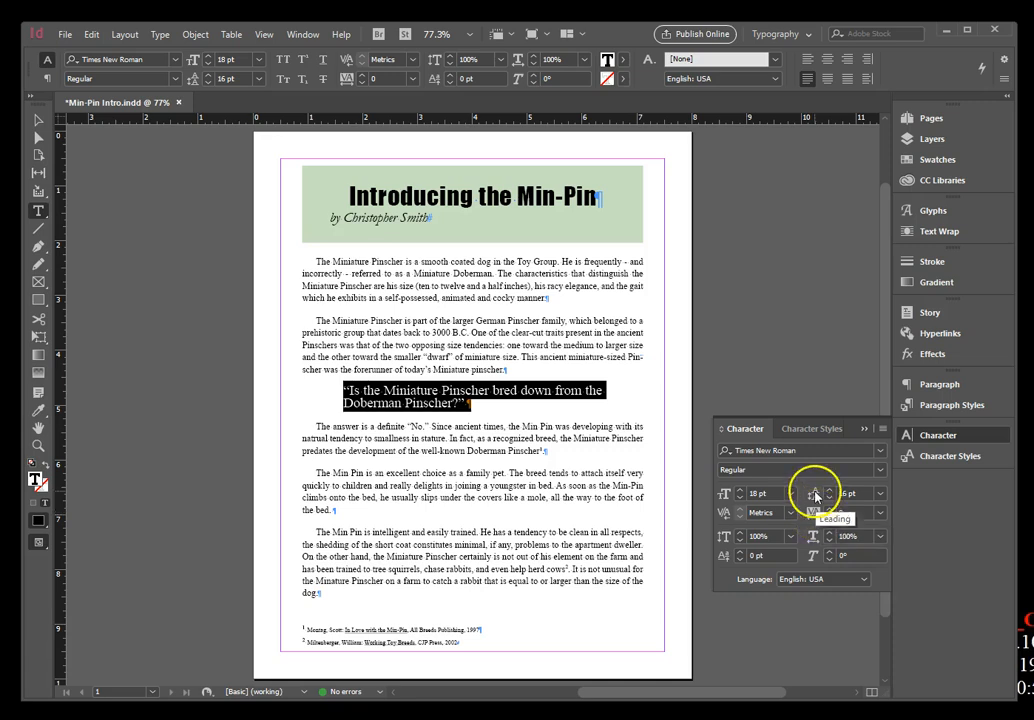
Set the leading of the selected question paragraph to 20 pt and deselect the text.
left_click(879, 493)
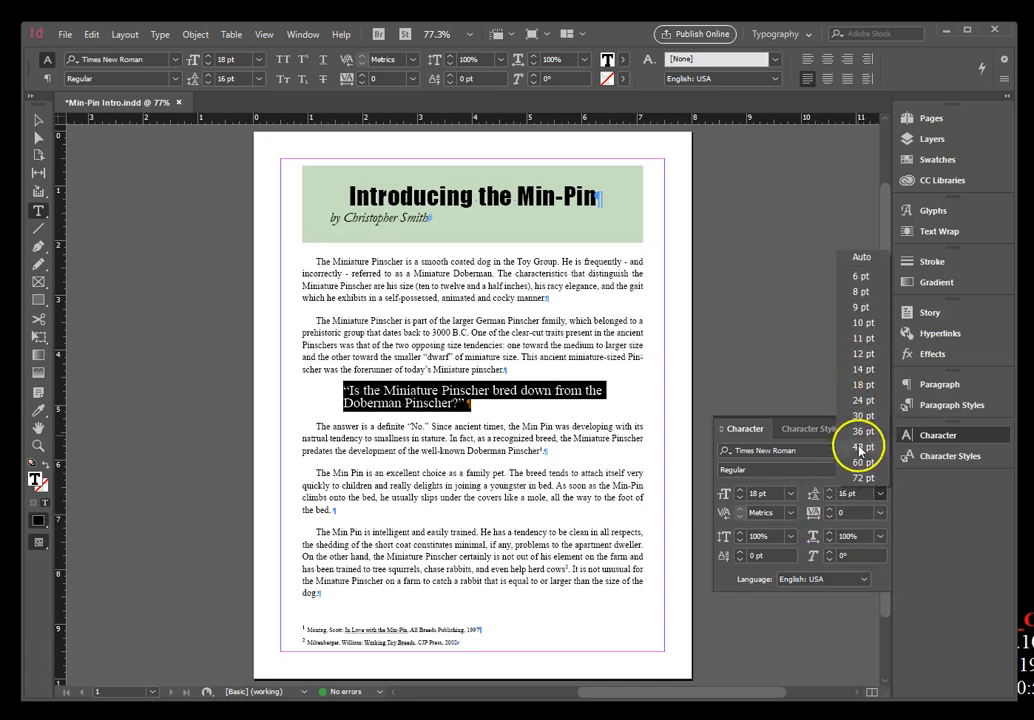
left_click(846, 494)
type("18")
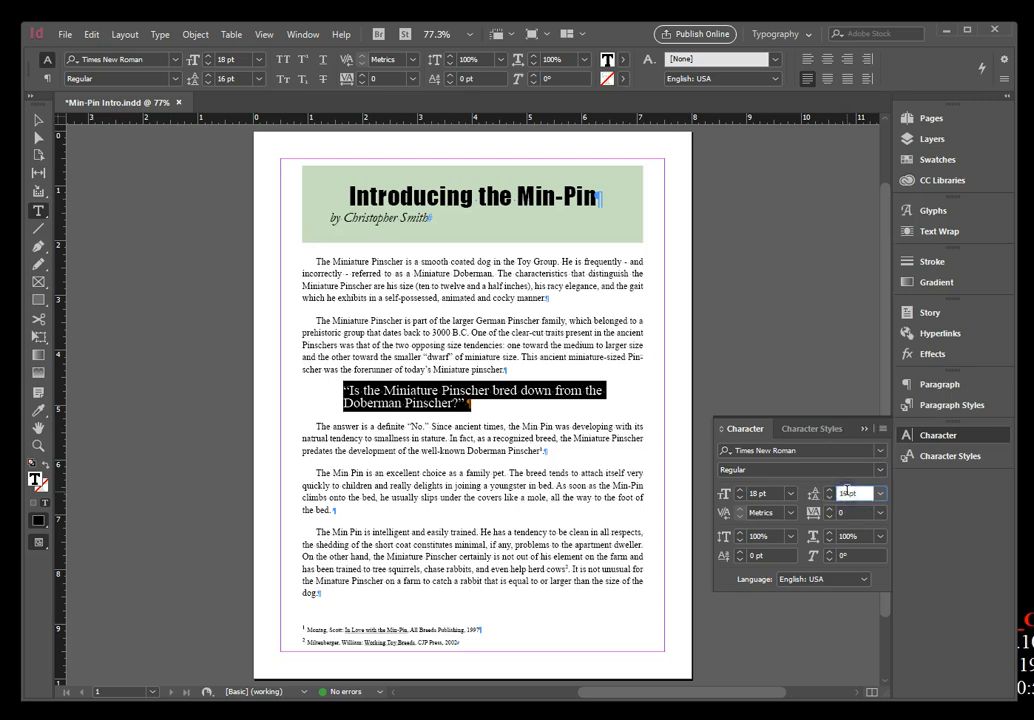
key("Return")
type("20")
key("Return")
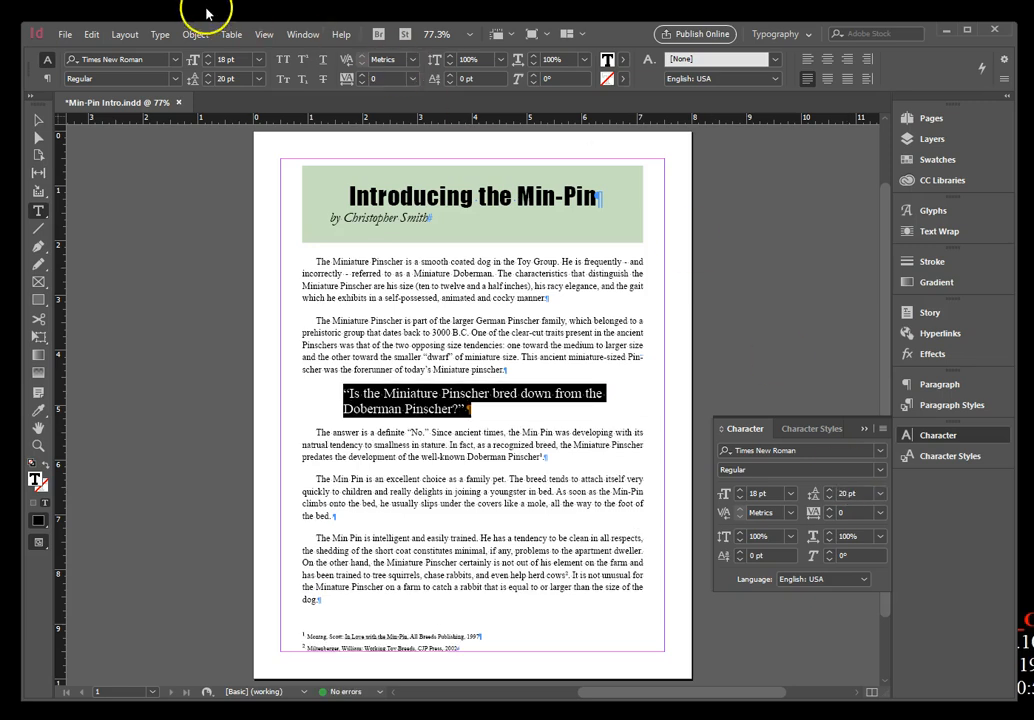
left_click(90, 38)
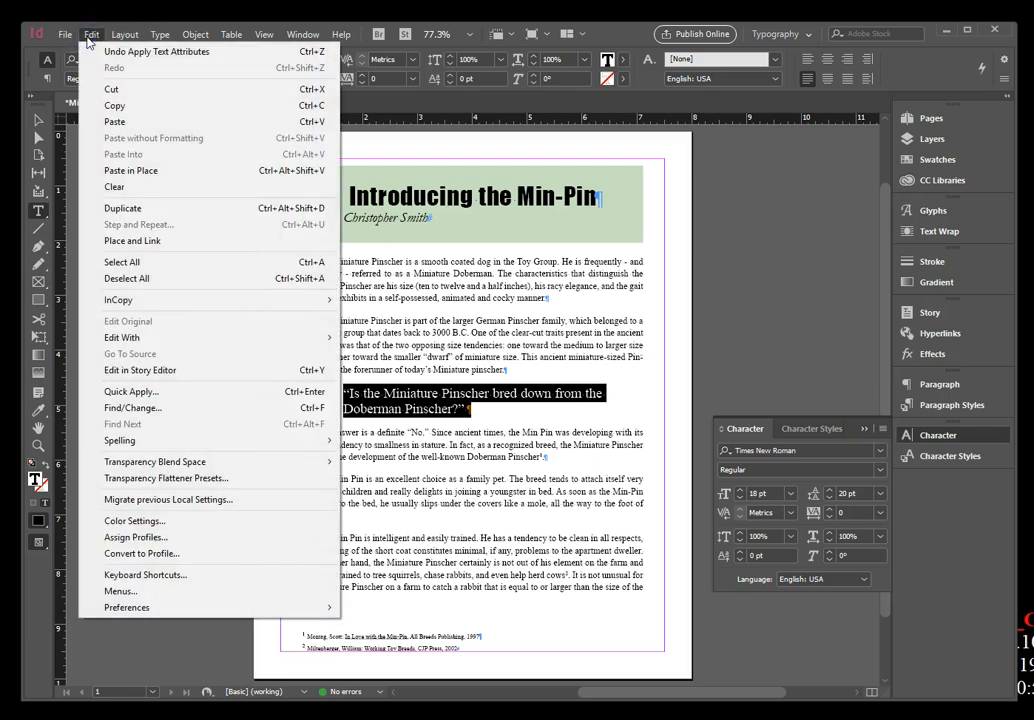
left_click(127, 278)
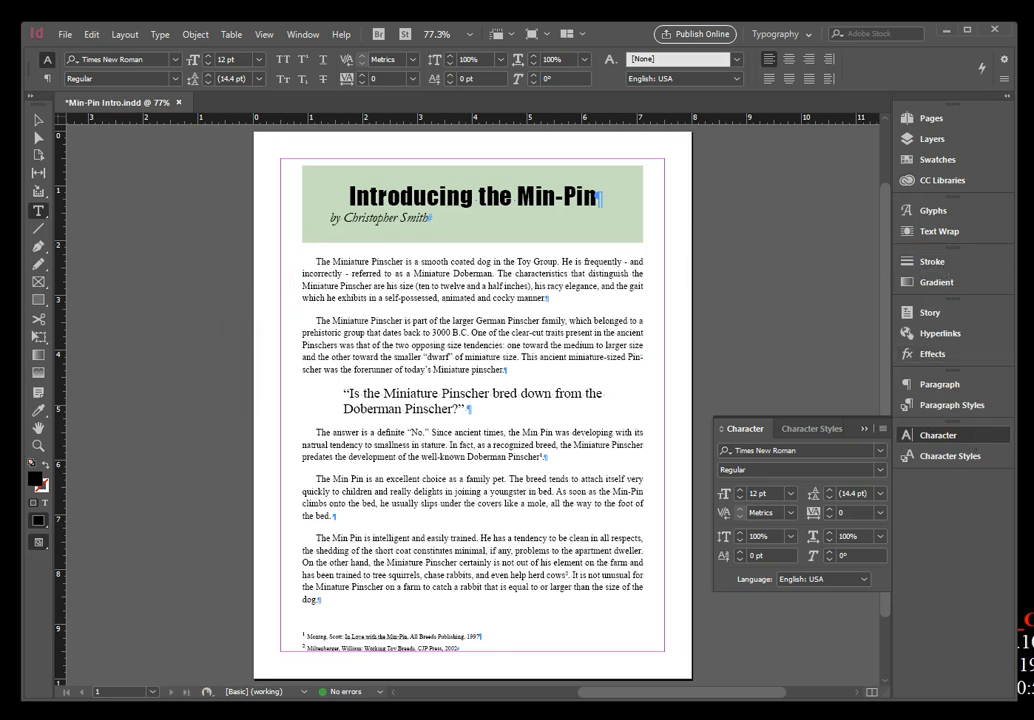
Switch to Chrome to examine the assignment and downloadable files on the Adobe InDesign Chapter 2 course page, and return to InDesign.
mouse_move(179, 719)
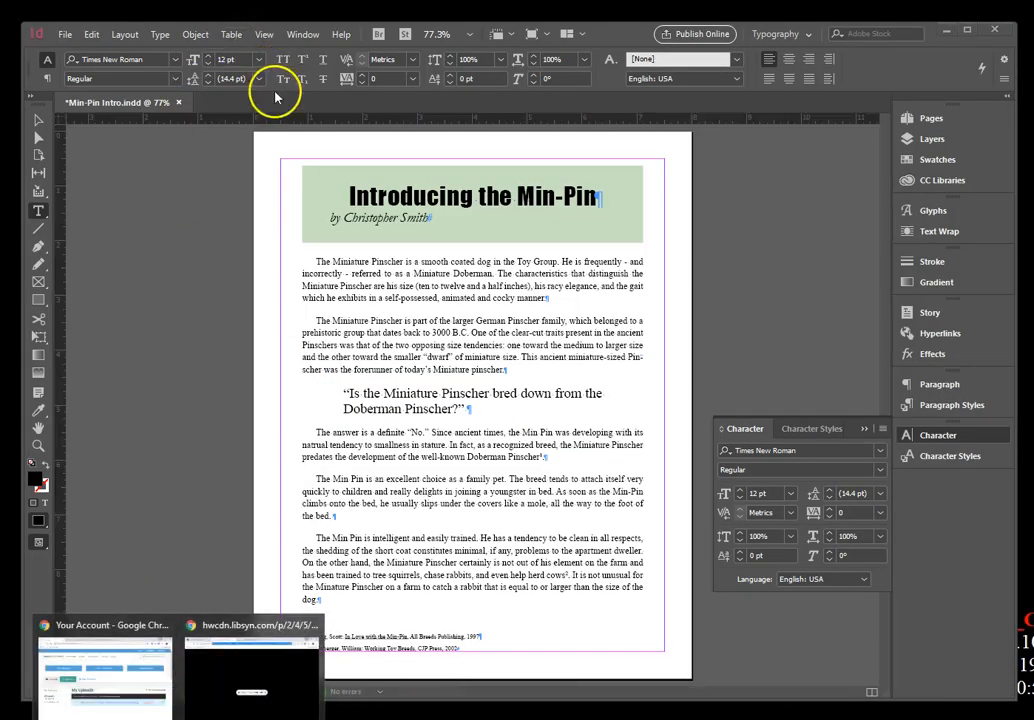
left_click(140, 635)
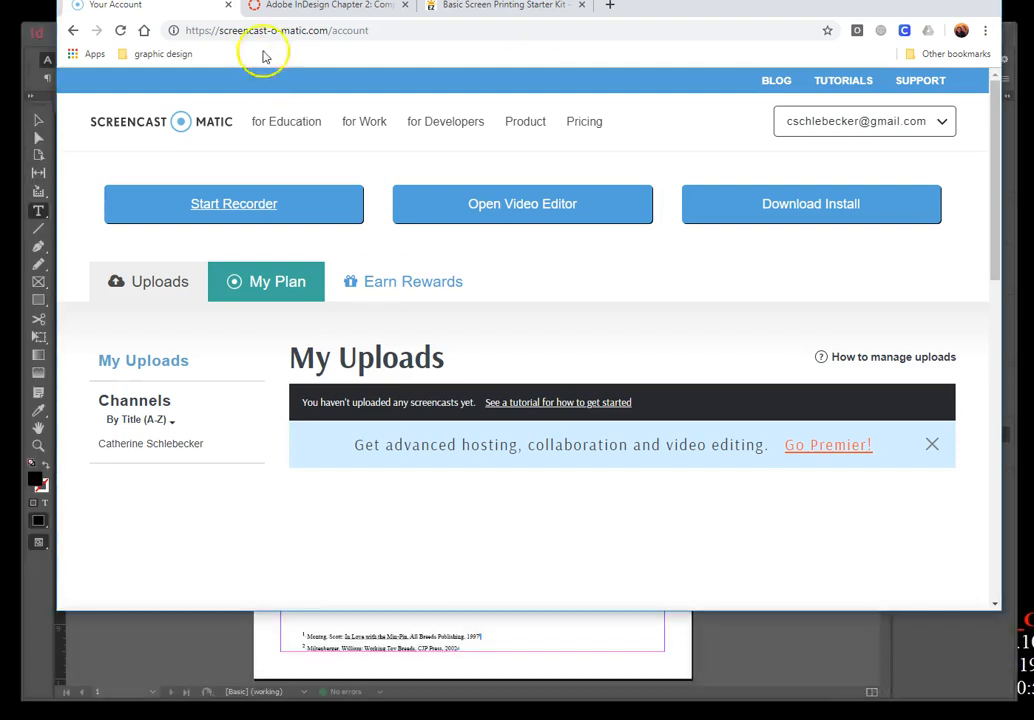
left_click(302, 8)
scroll(515, 365, "up", 5)
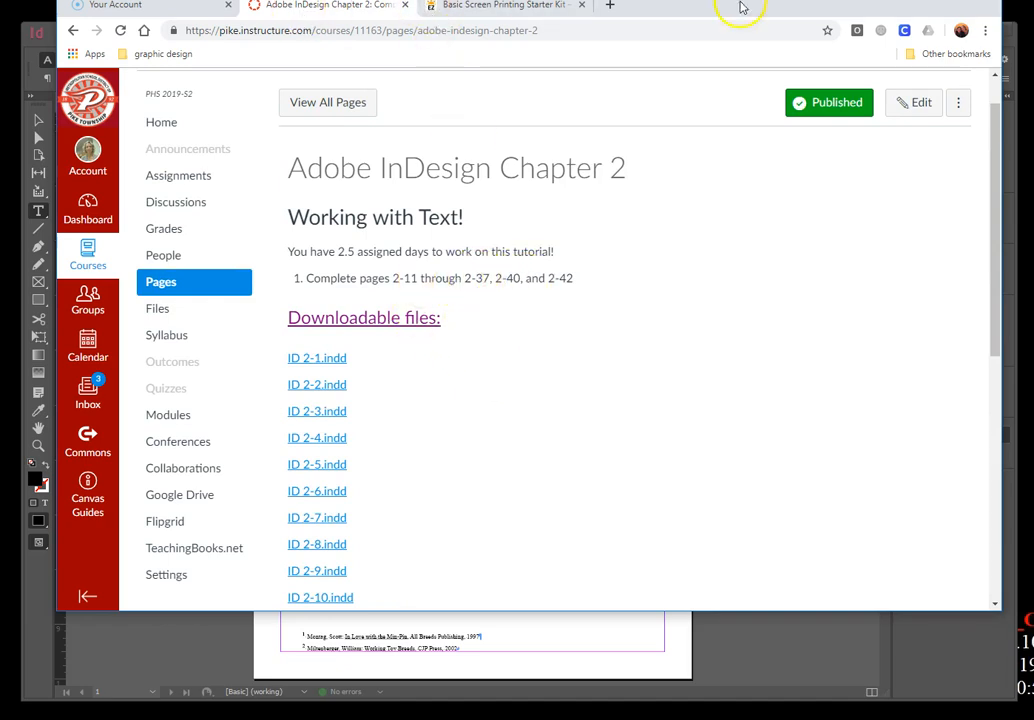
left_click_drag(880, 14, 873, 50)
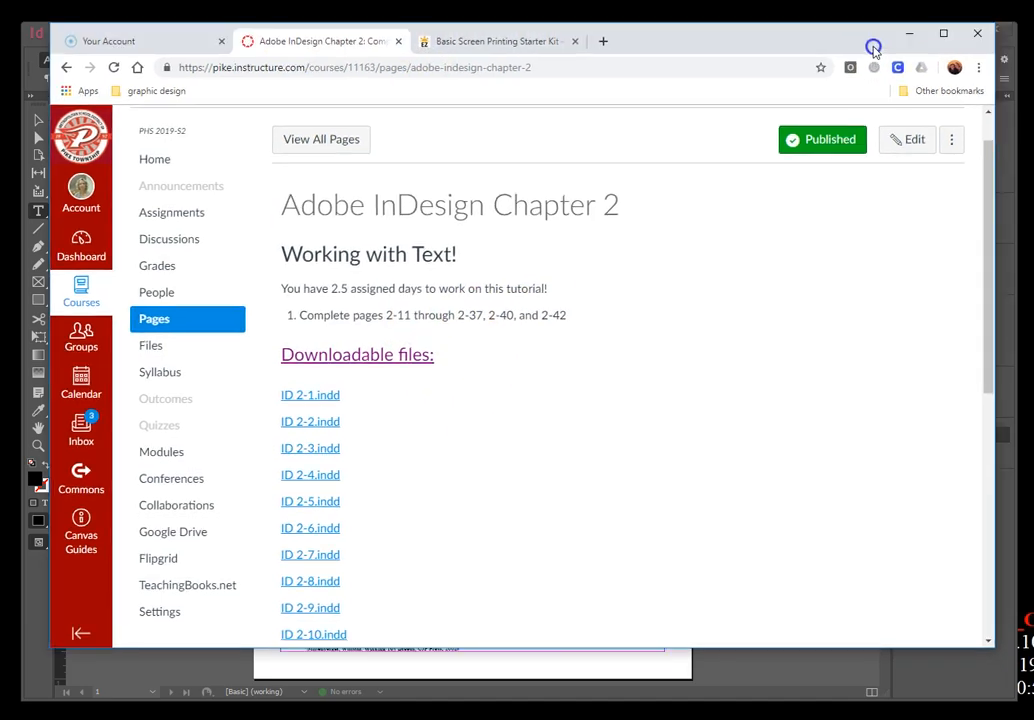
left_click(910, 35)
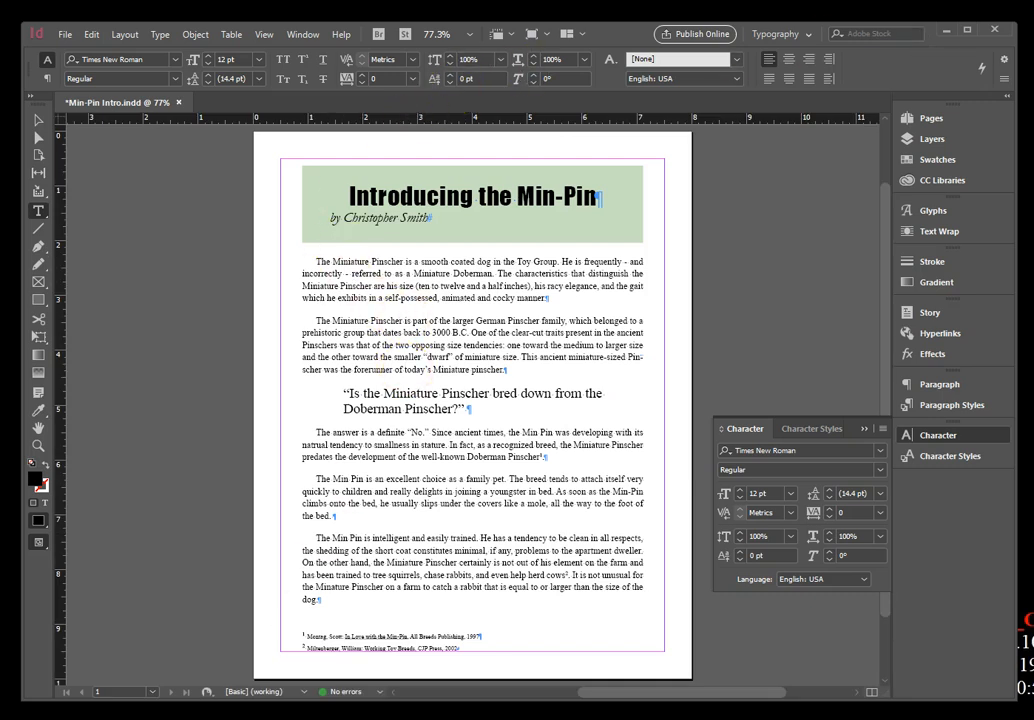
mouse_move(110, 716)
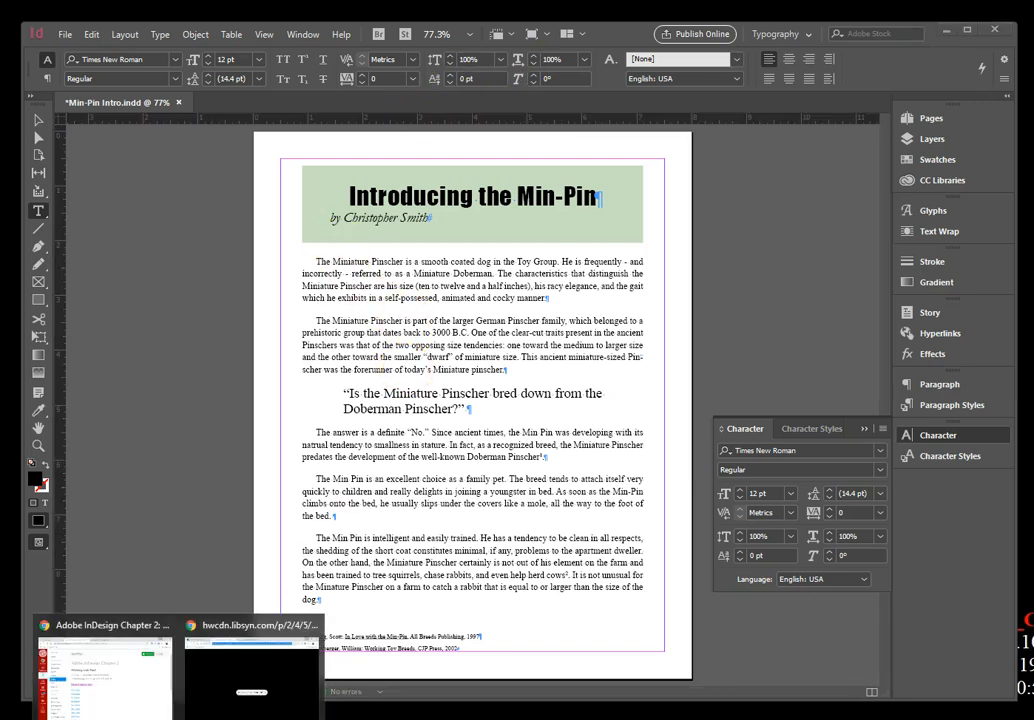
left_click(142, 692)
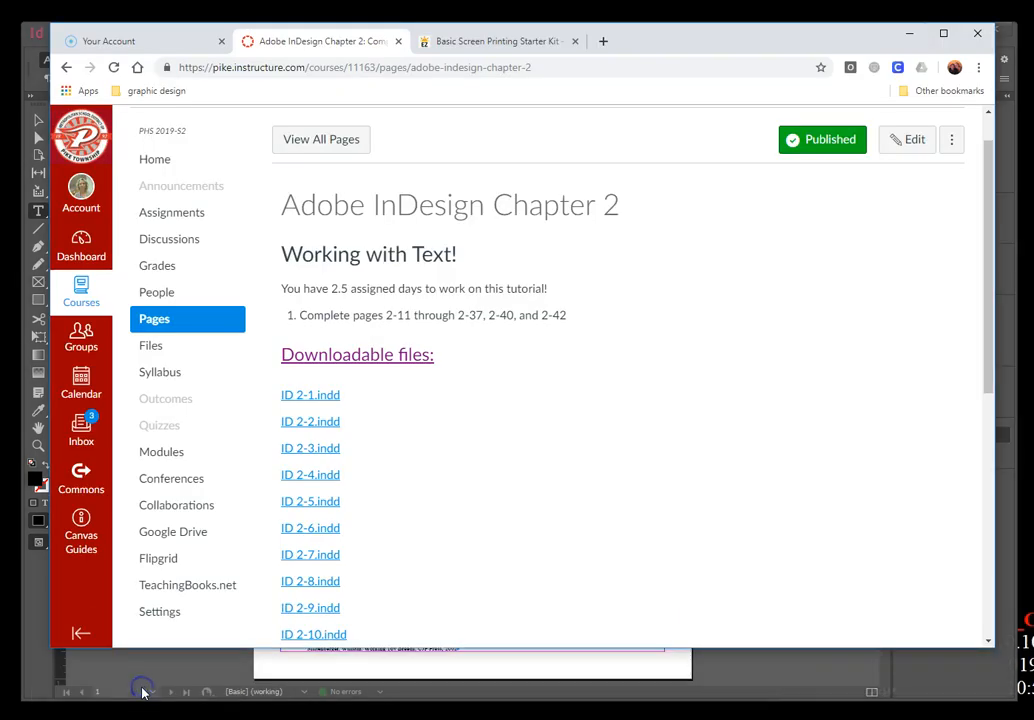
left_click(910, 34)
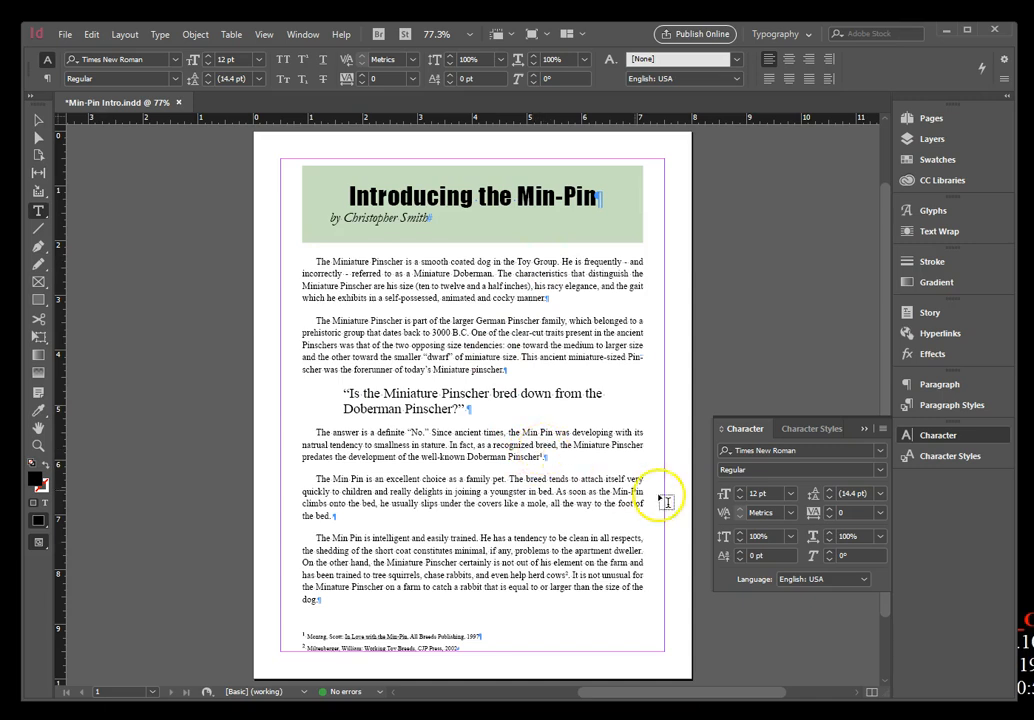
Set the first-line left indent of the first body paragraph to 0 in.
left_click(902, 385)
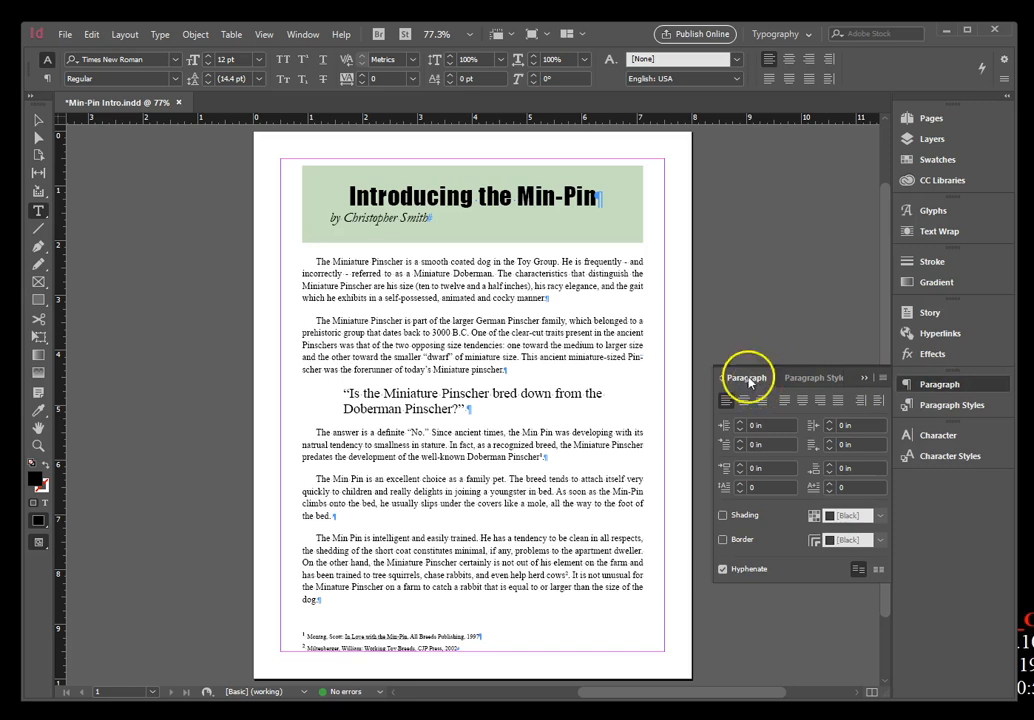
left_click(383, 273)
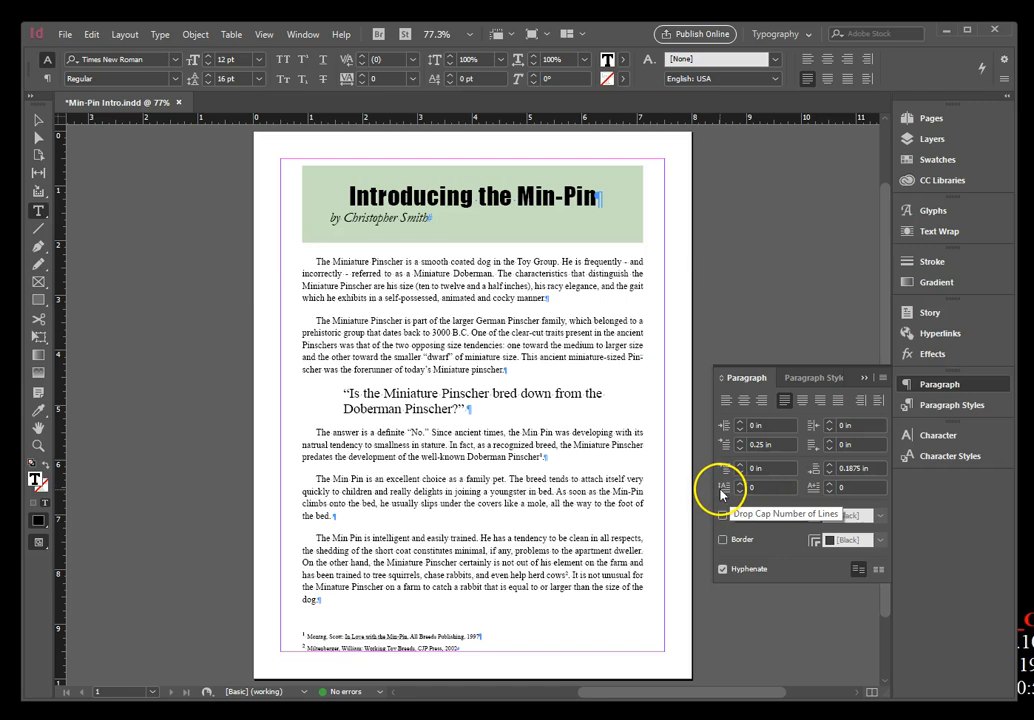
left_click(756, 446)
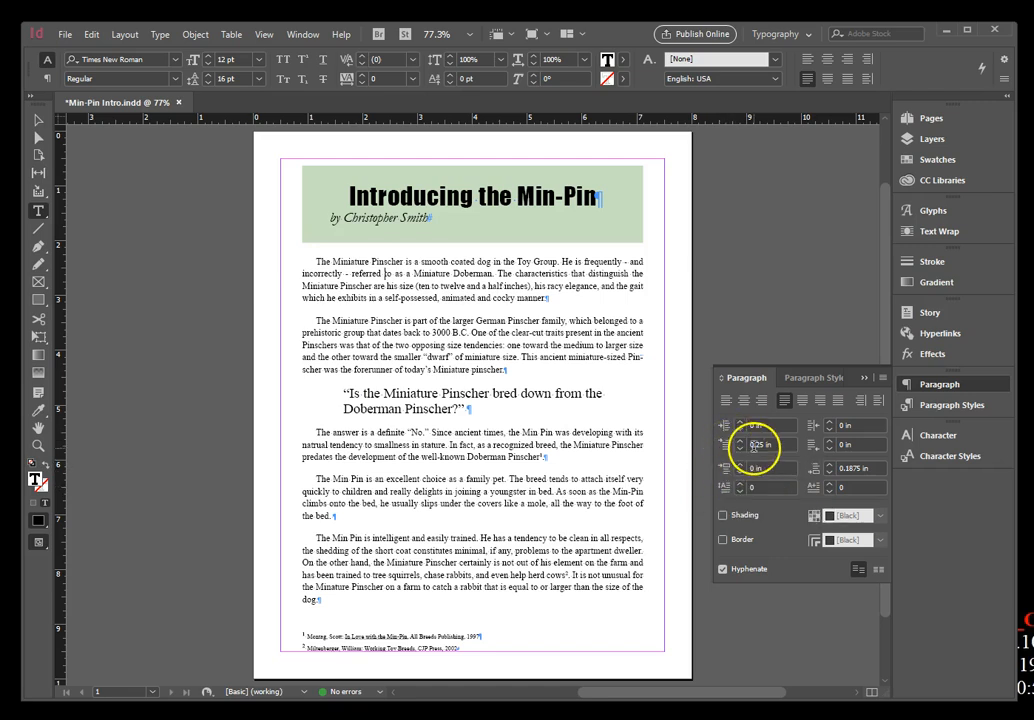
double_click(773, 445)
double_click(755, 446)
type("0")
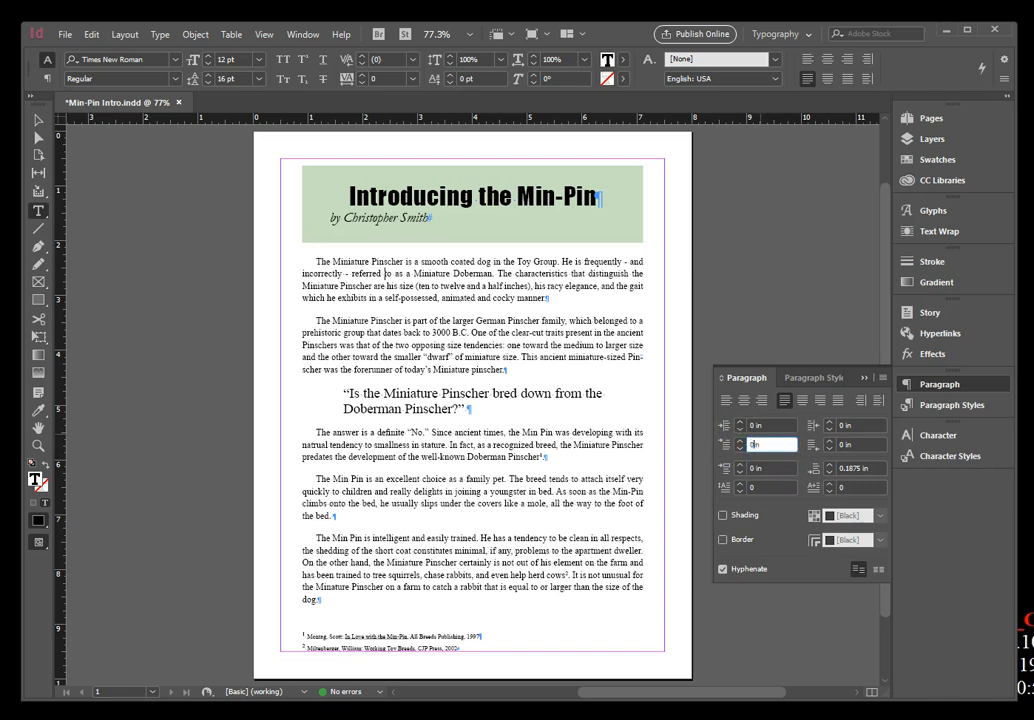
key("Return")
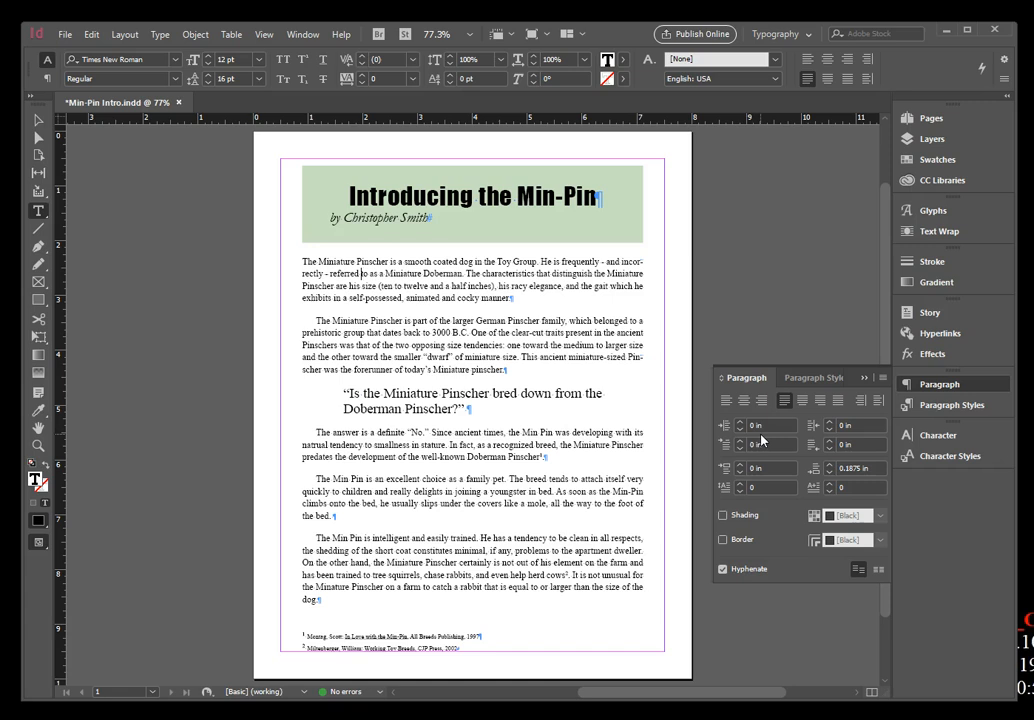
Give the first body paragraph a drop cap three lines high.
left_click(742, 488)
left_click(742, 488)
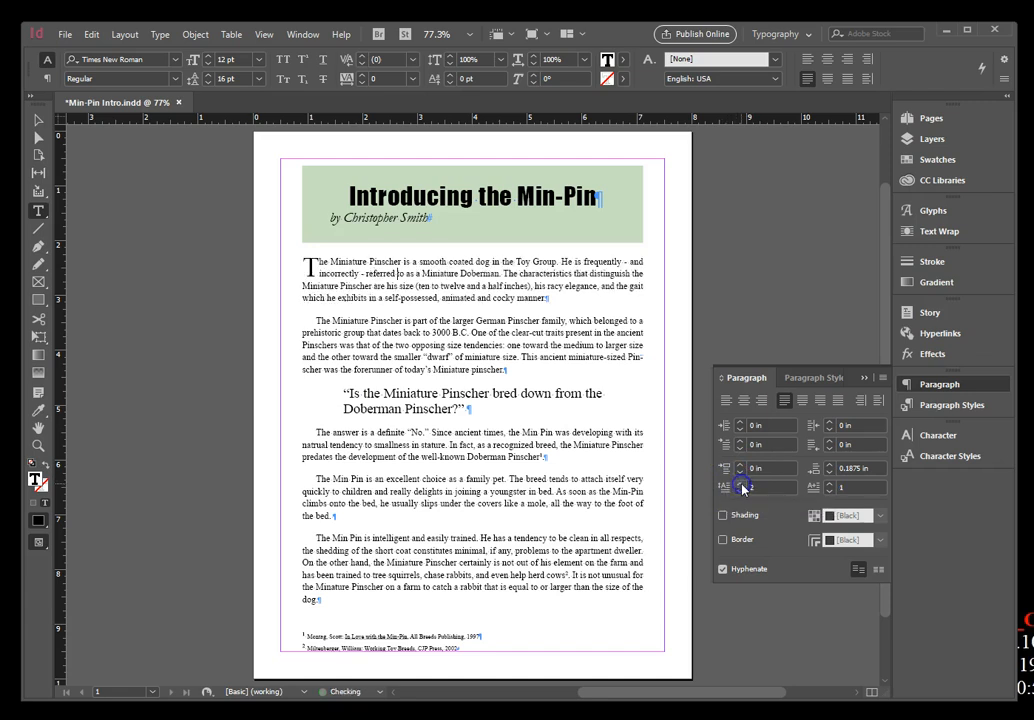
left_click(742, 488)
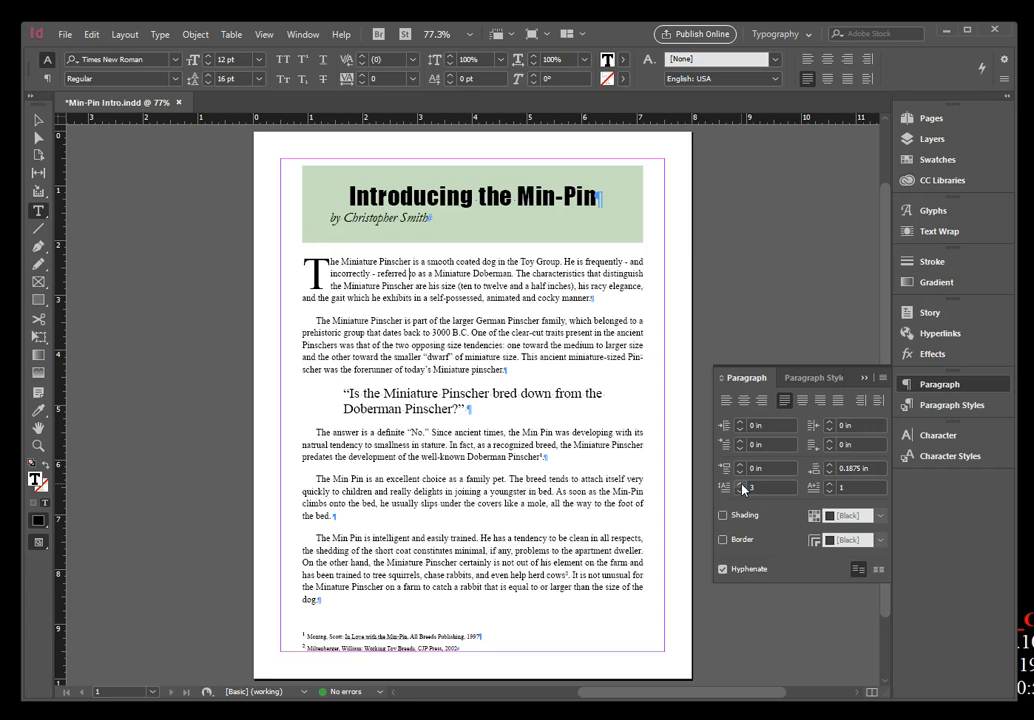
Set the font of all body paragraphs, the question paragraph and the footnotes below the title banner to Garamond.
left_click(376, 272)
mouse_move(305, 262)
left_mouse_down()
mouse_move(388, 208)
mouse_move(590, 480)
mouse_move(586, 605)
mouse_move(566, 613)
left_mouse_up()
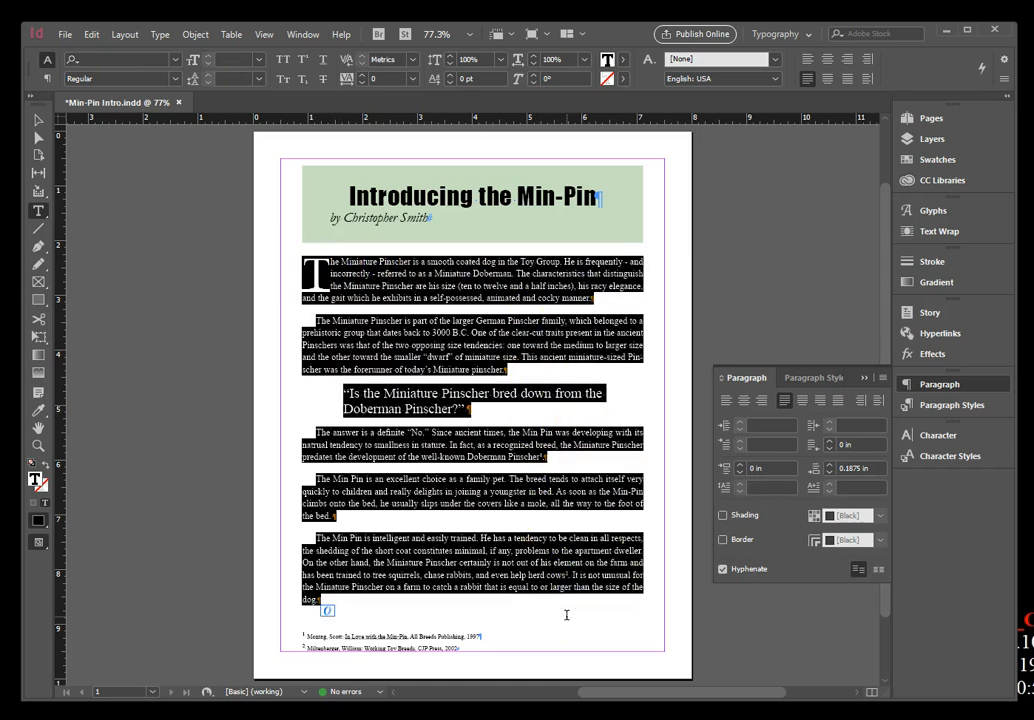
left_click(364, 297)
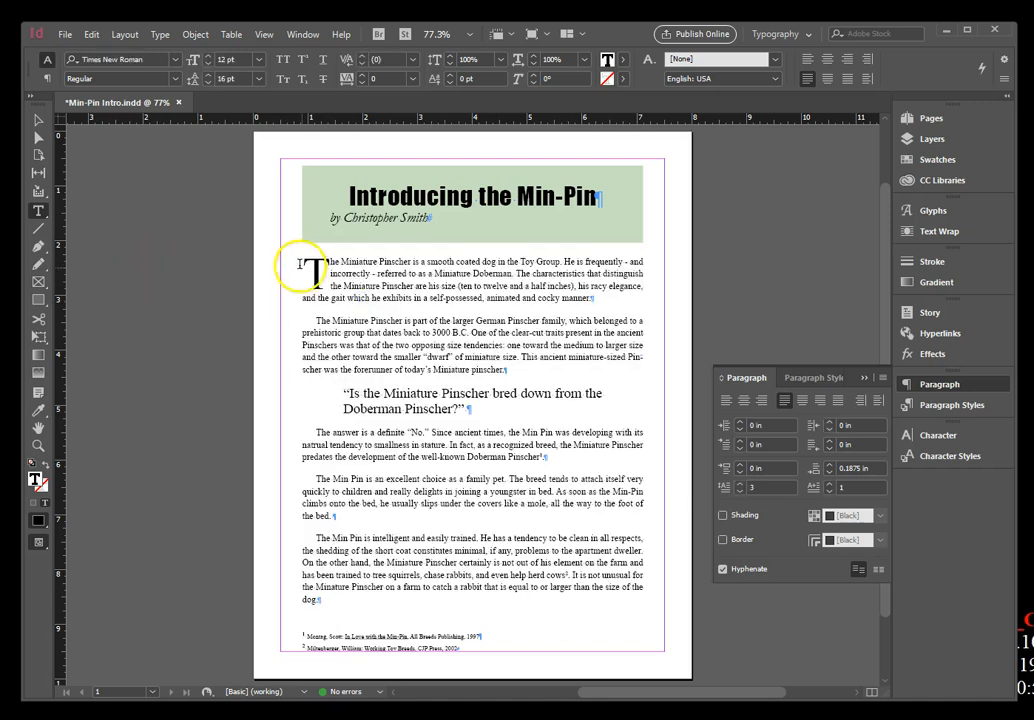
left_click_drag(288, 260, 426, 649)
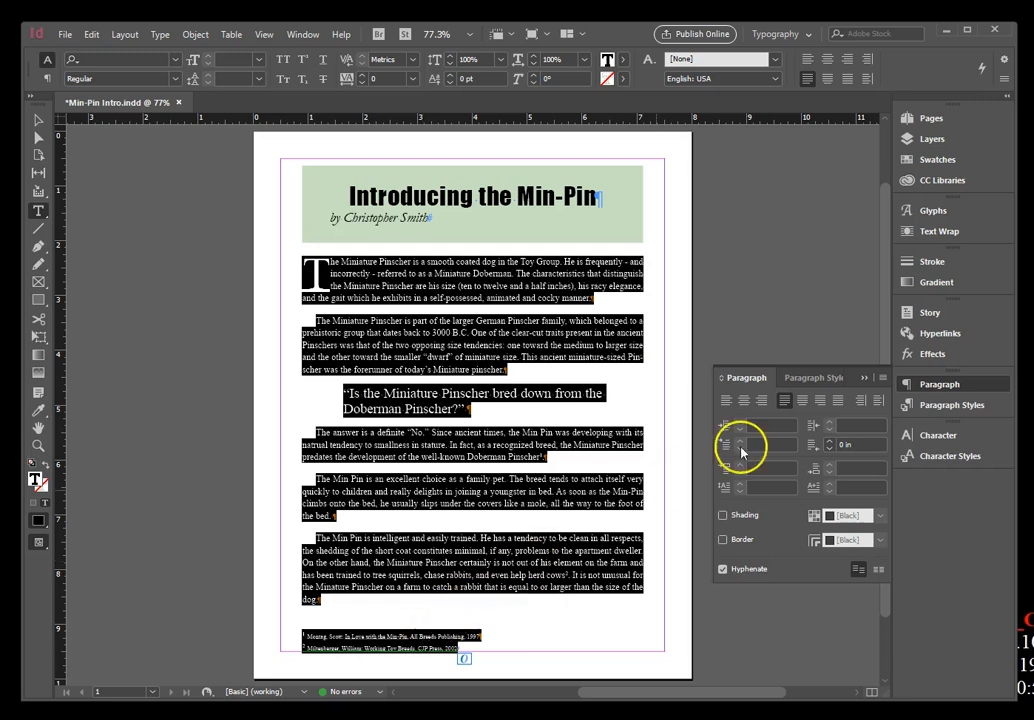
left_click(938, 437)
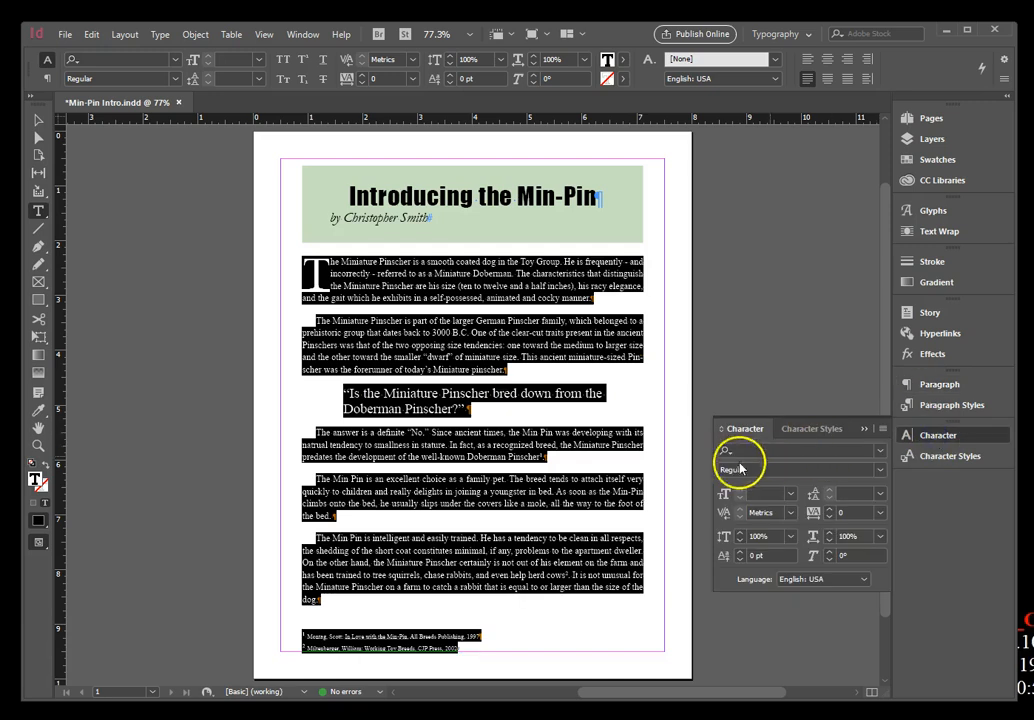
left_click(880, 452)
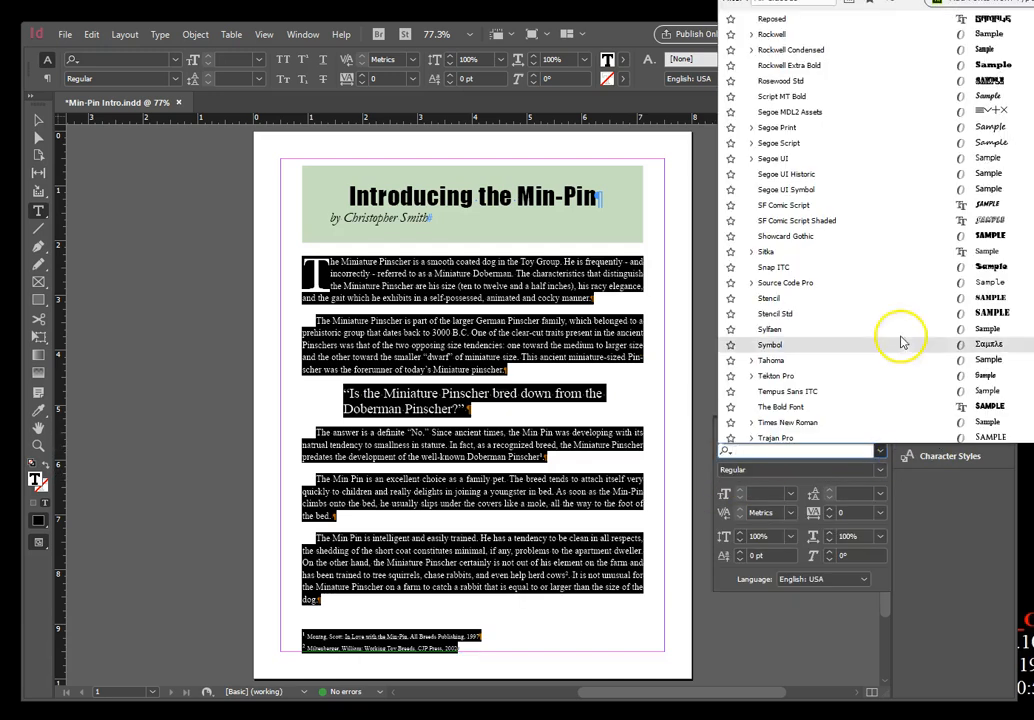
scroll(893, 374, "up", 3)
scroll(893, 375, "up", 8)
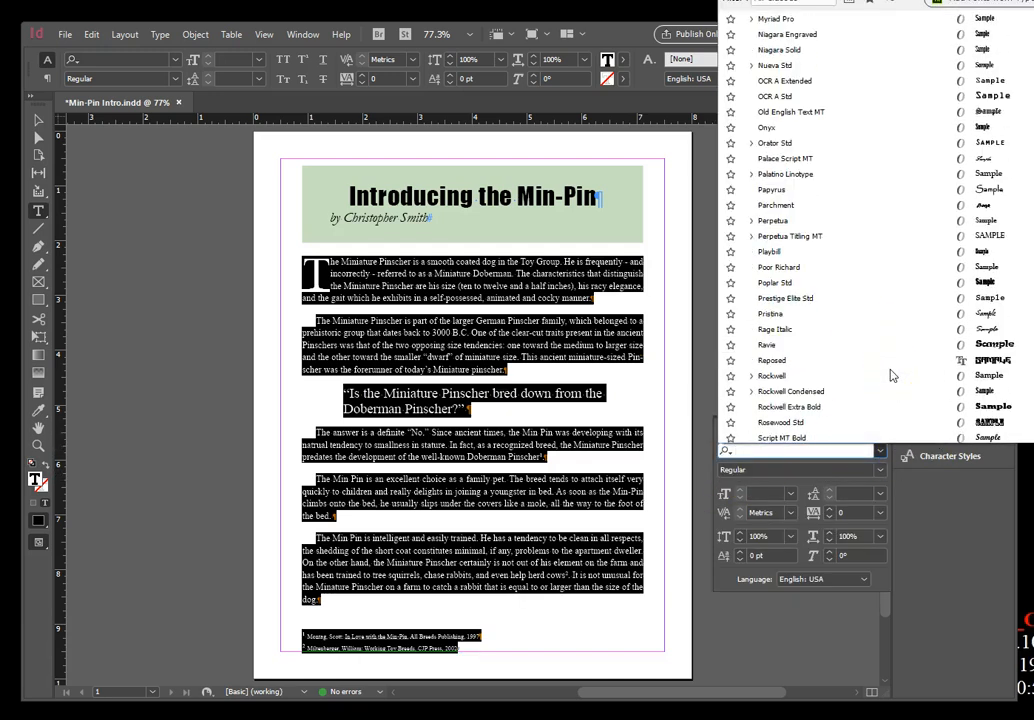
scroll(893, 375, "up", 10)
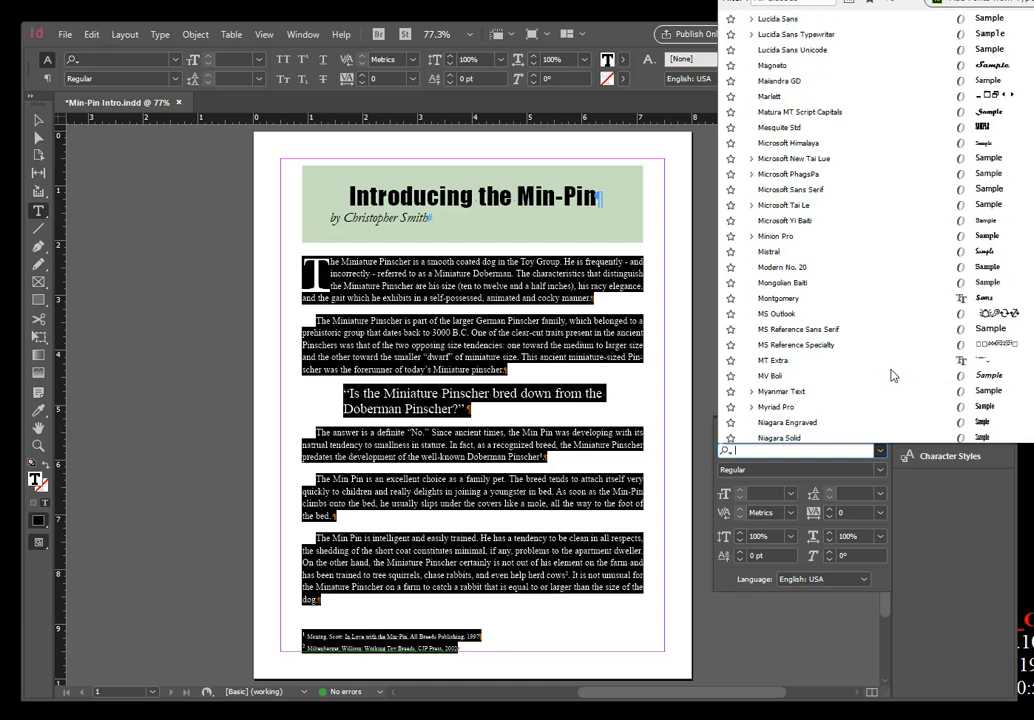
scroll(840, 220, "up", 8)
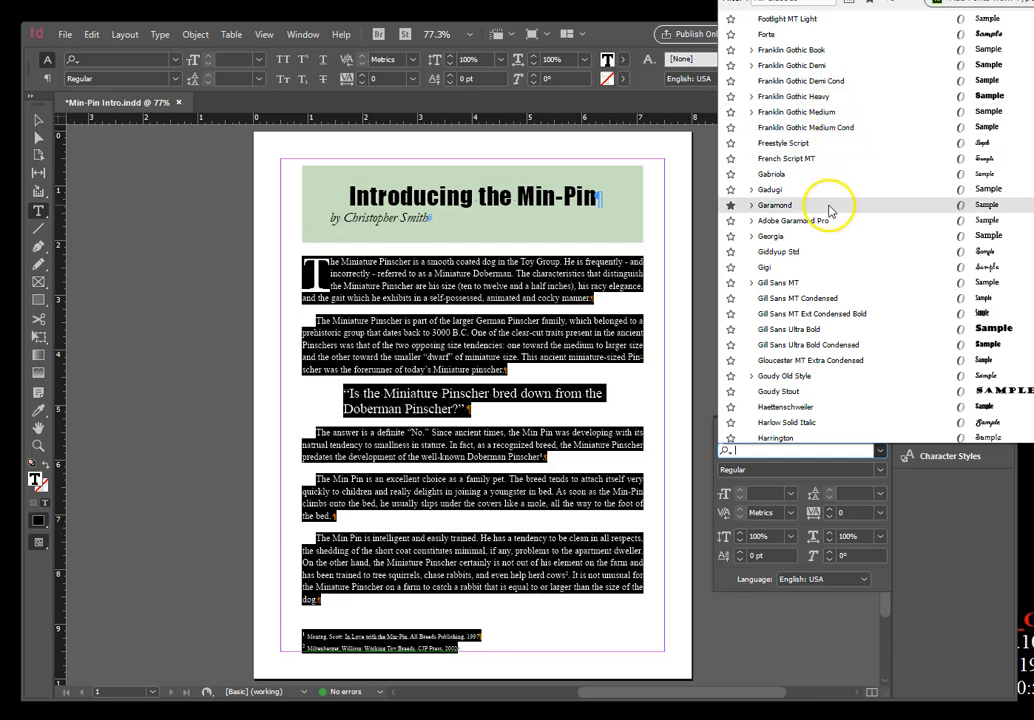
left_click(828, 206)
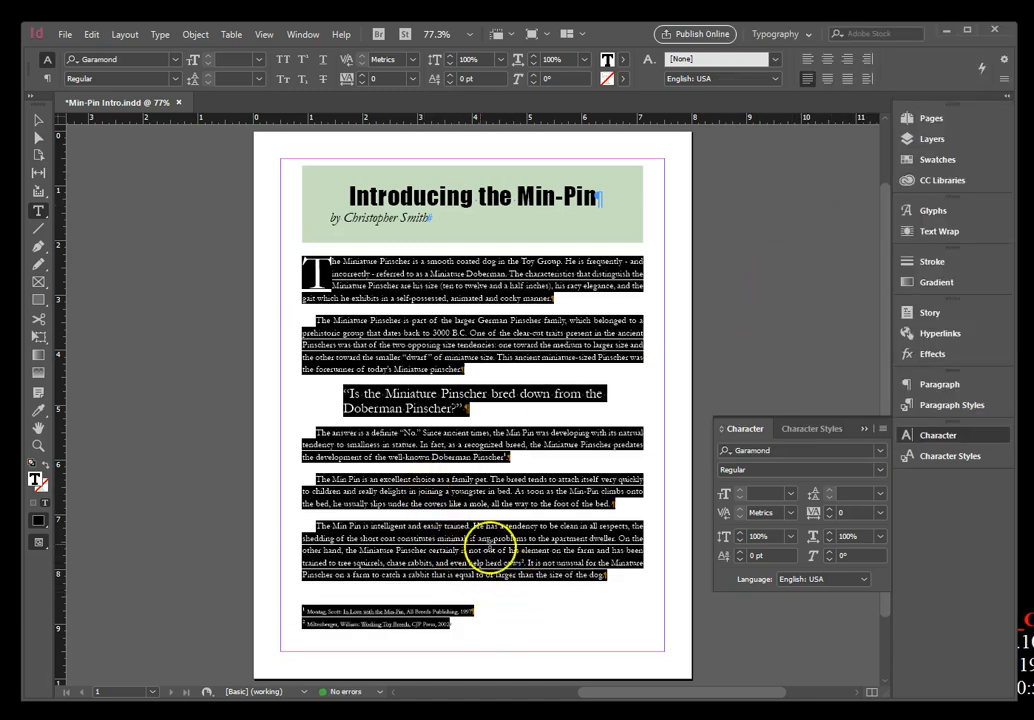
Insert a soft return before "On the other hand" in the last body paragraph, keeping it a single paragraph.
left_click(37, 447)
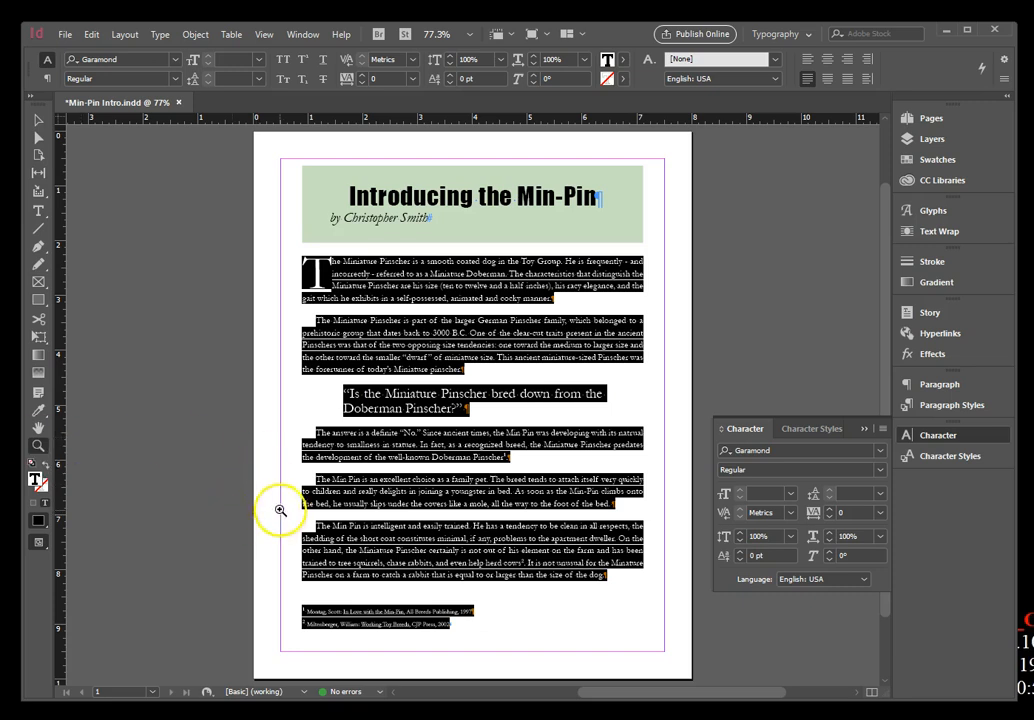
left_click_drag(286, 517, 653, 600)
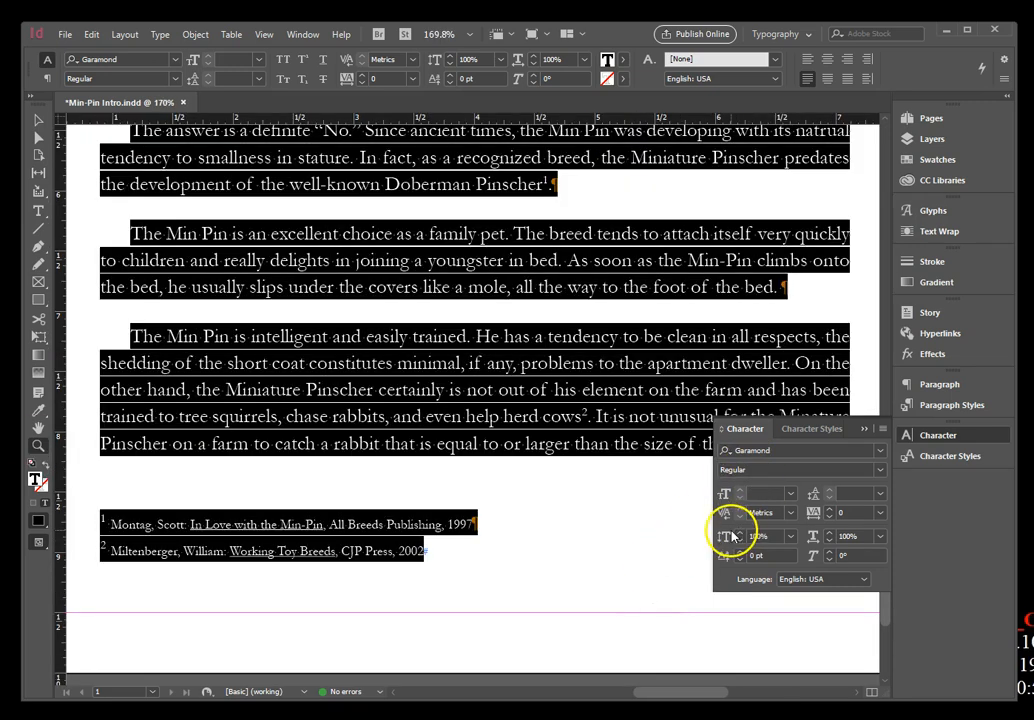
scroll(650, 530, "down", 3)
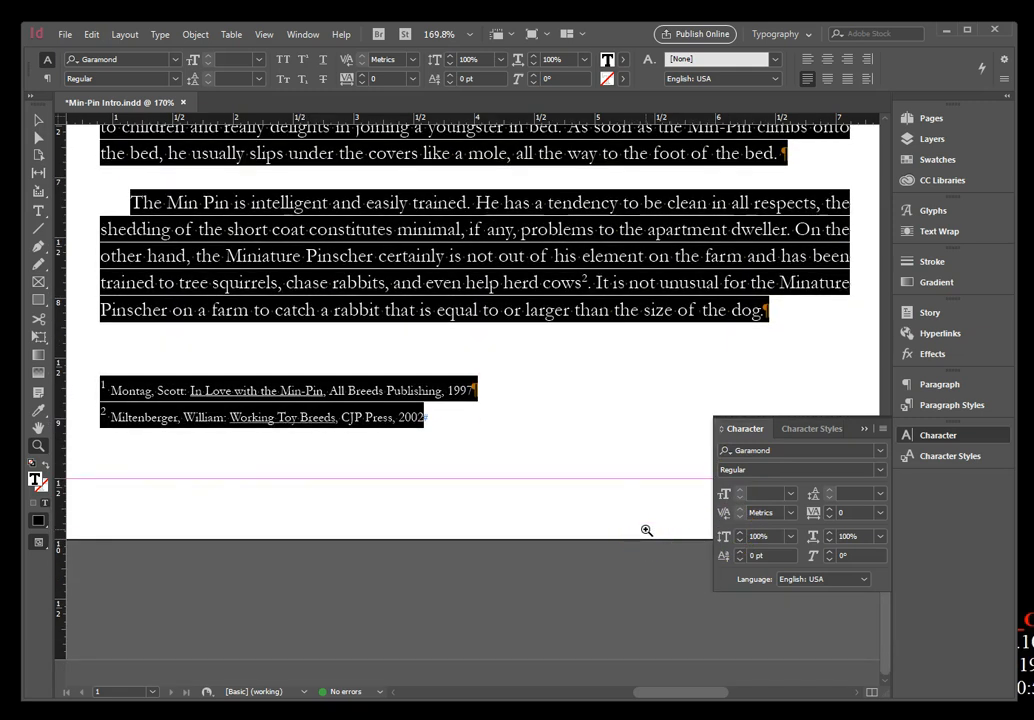
left_click(39, 212)
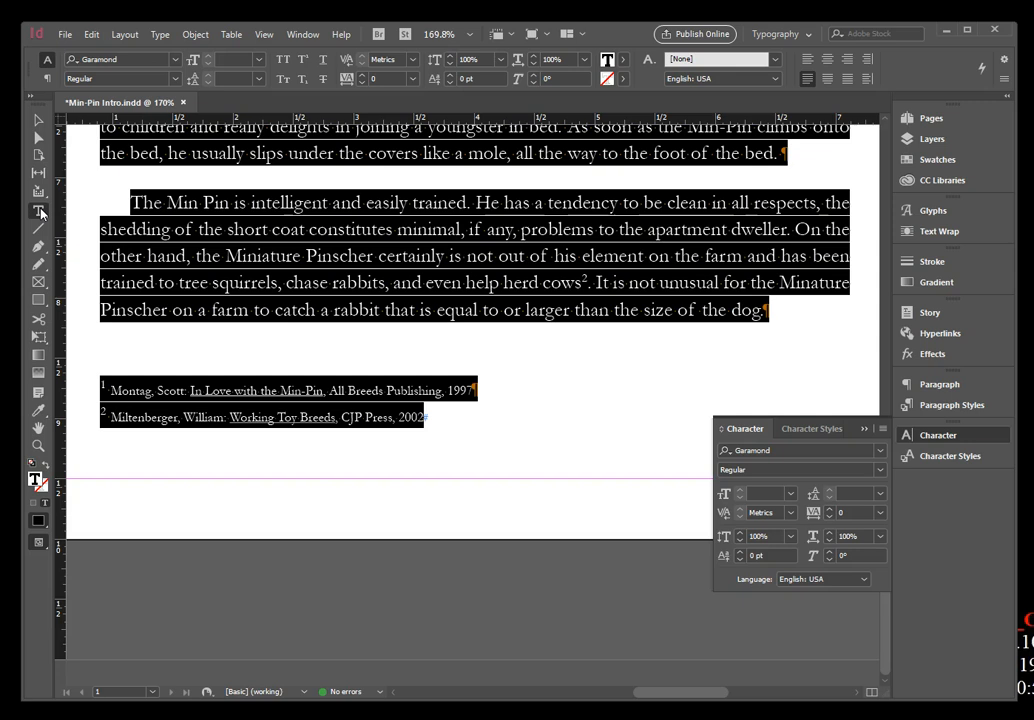
left_click(222, 229)
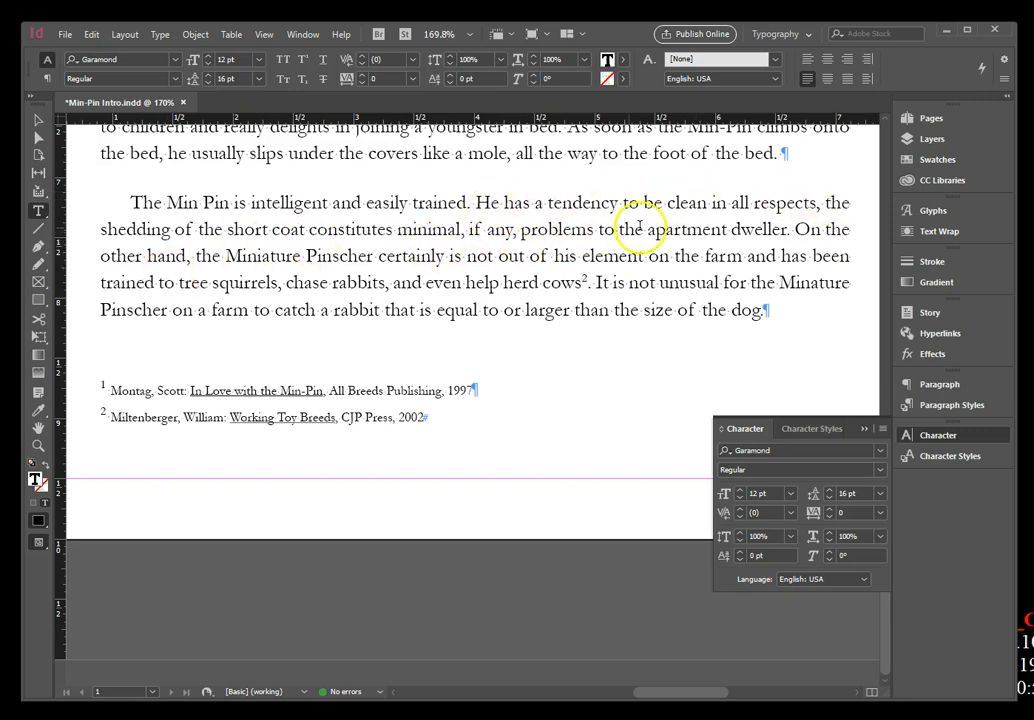
left_click(800, 229)
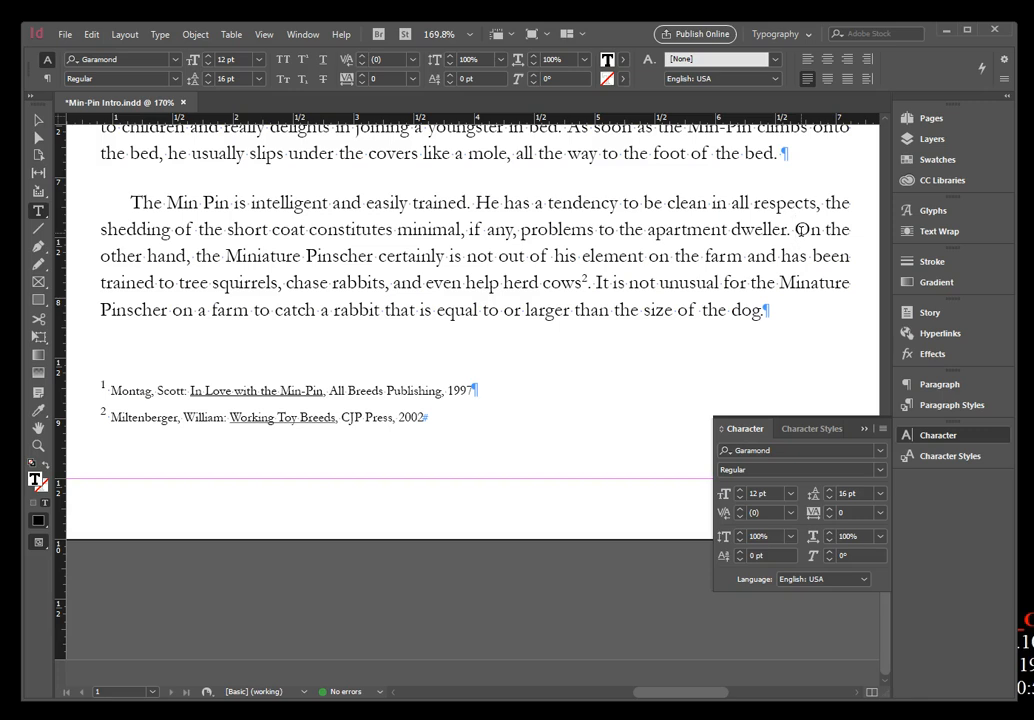
key("shift+Return")
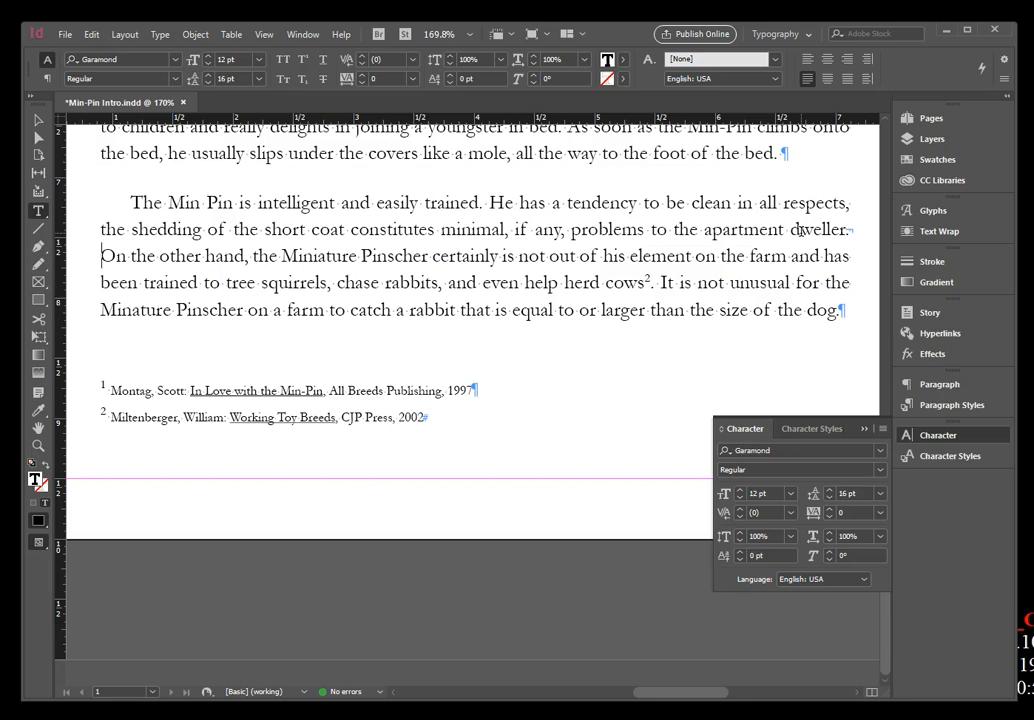
left_click(957, 211)
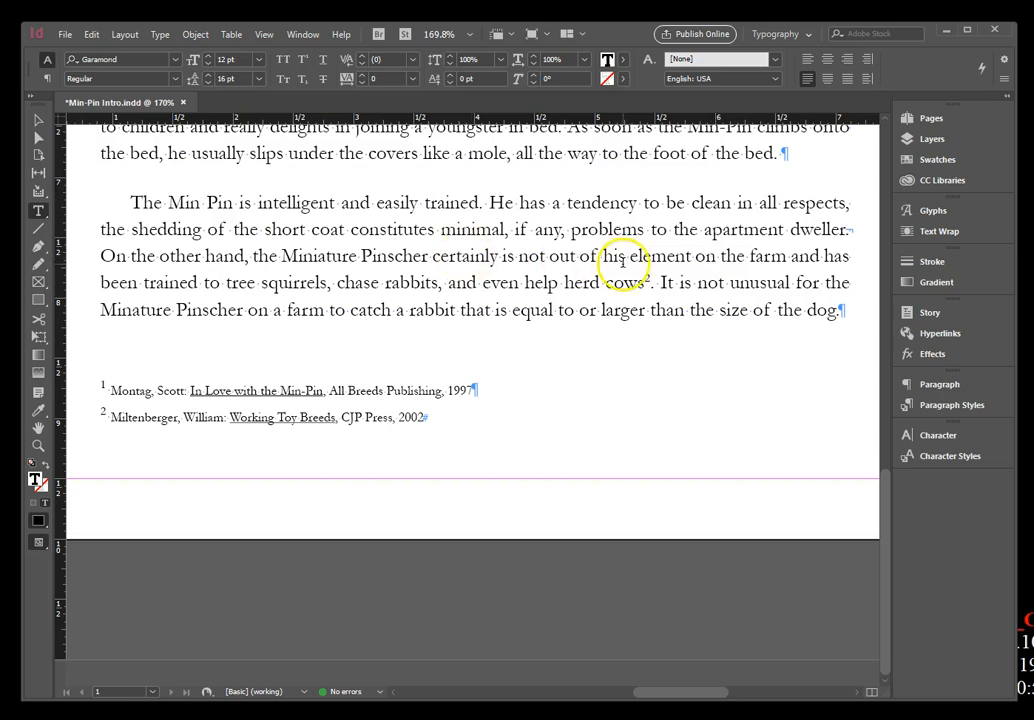
Hide the hidden characters throughout the document.
left_click(162, 34)
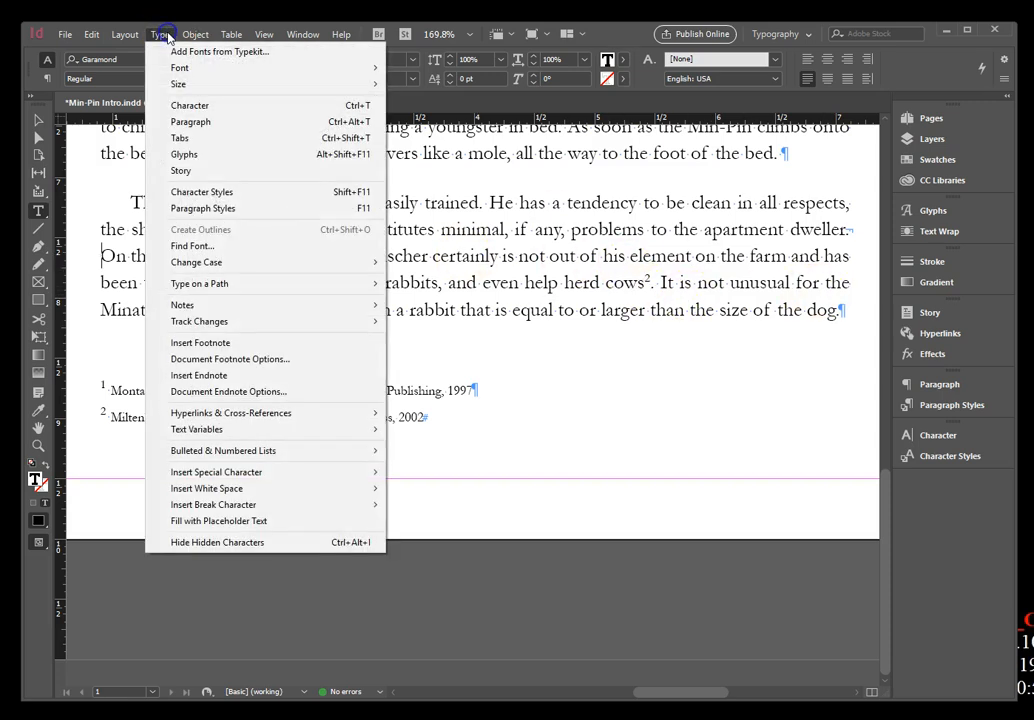
left_click(217, 542)
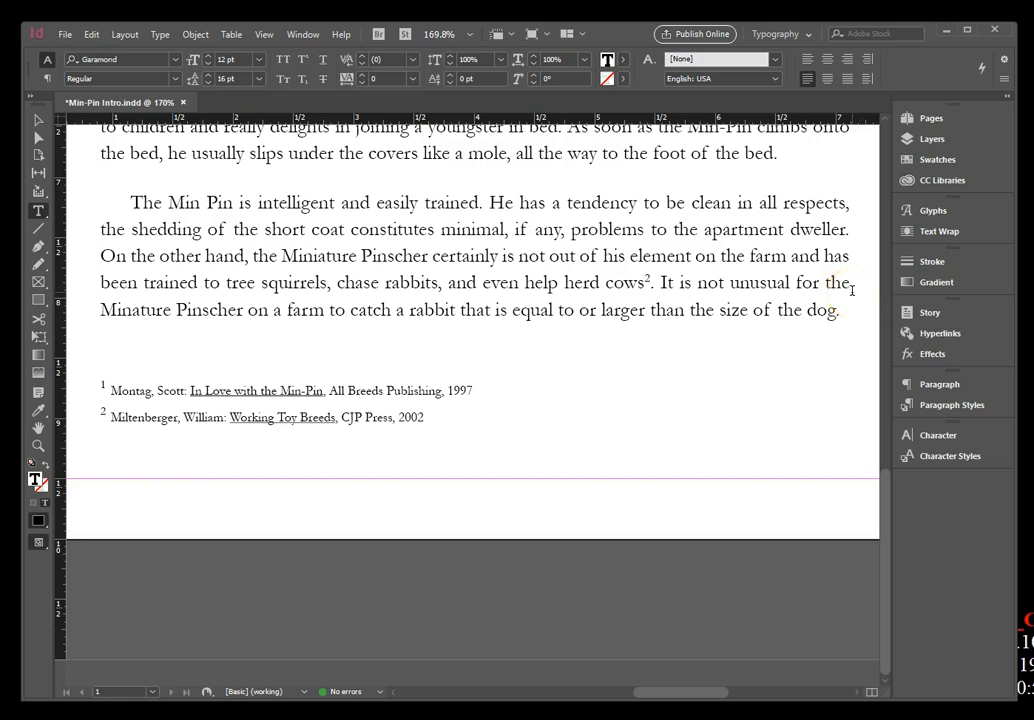
left_click(265, 36)
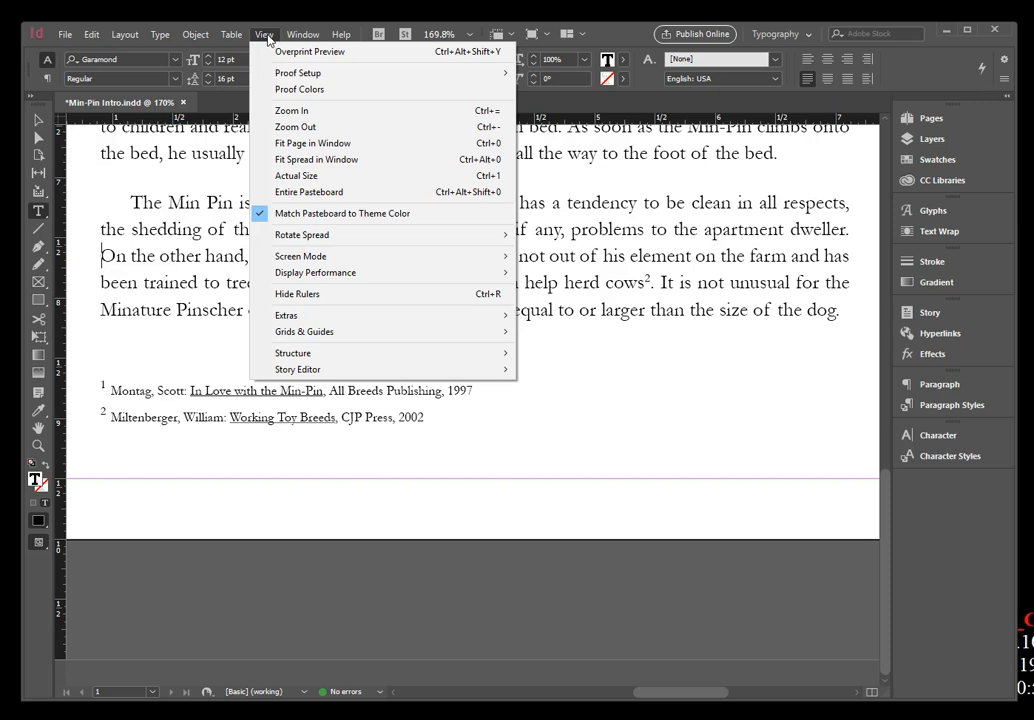
left_click(305, 143)
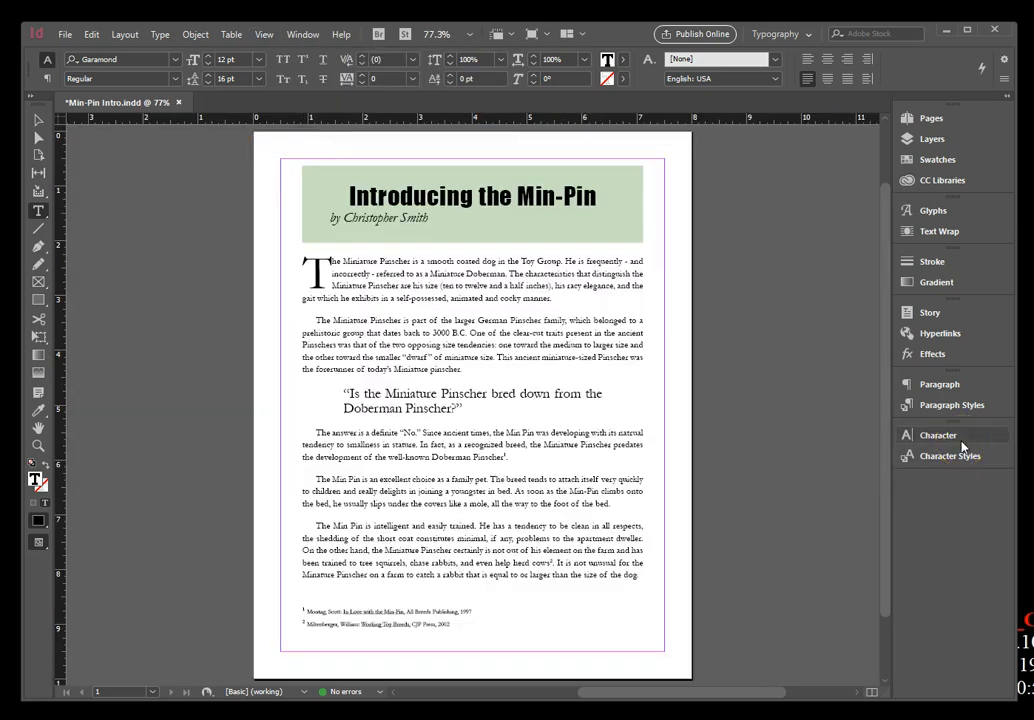
Save the Min-Pin Intro document under its existing name and close it.
left_click(63, 34)
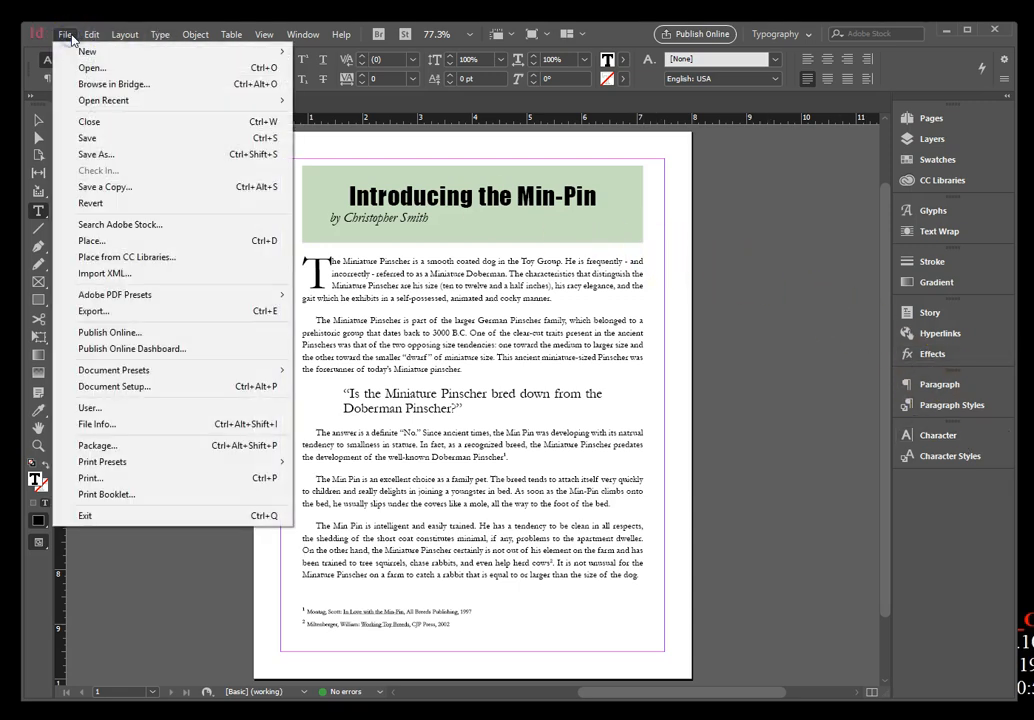
left_click(98, 138)
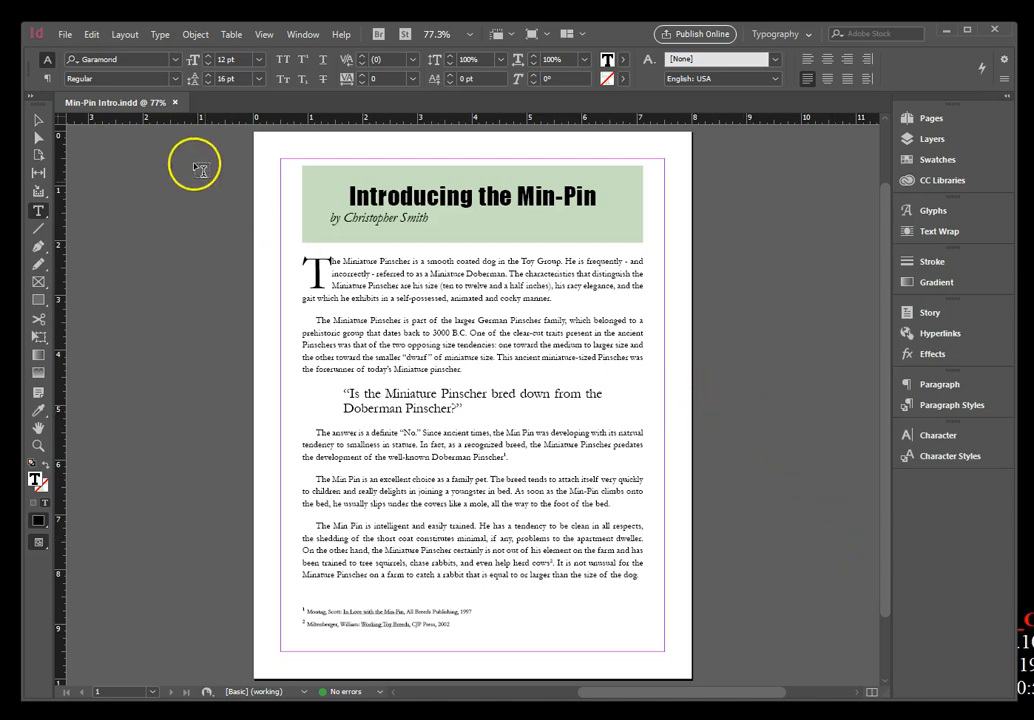
left_click(175, 104)
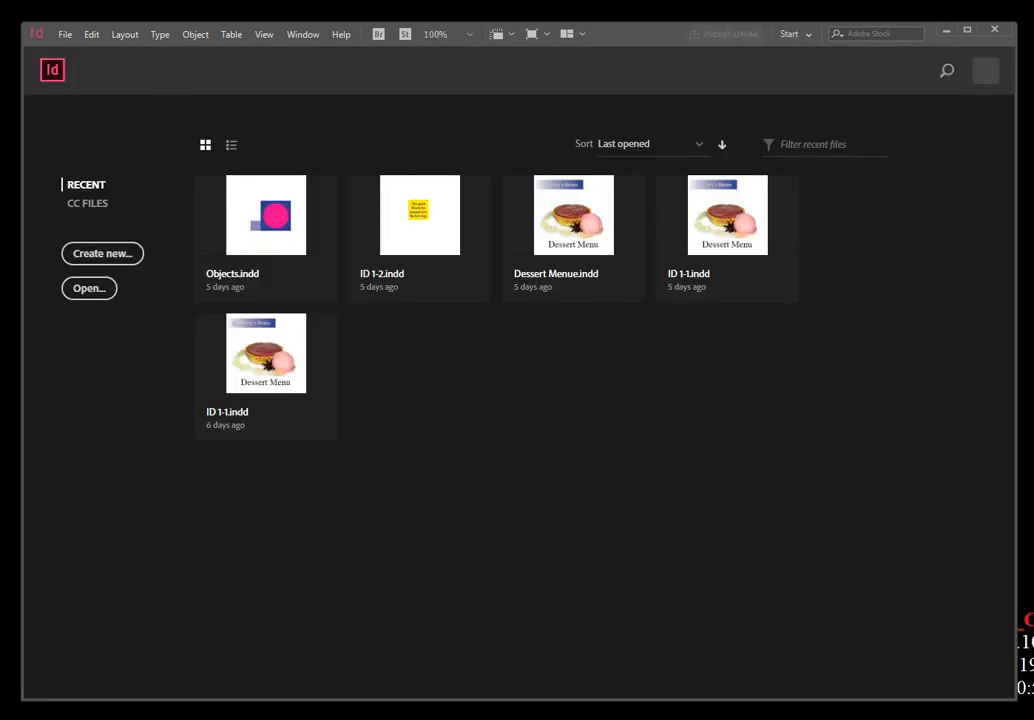